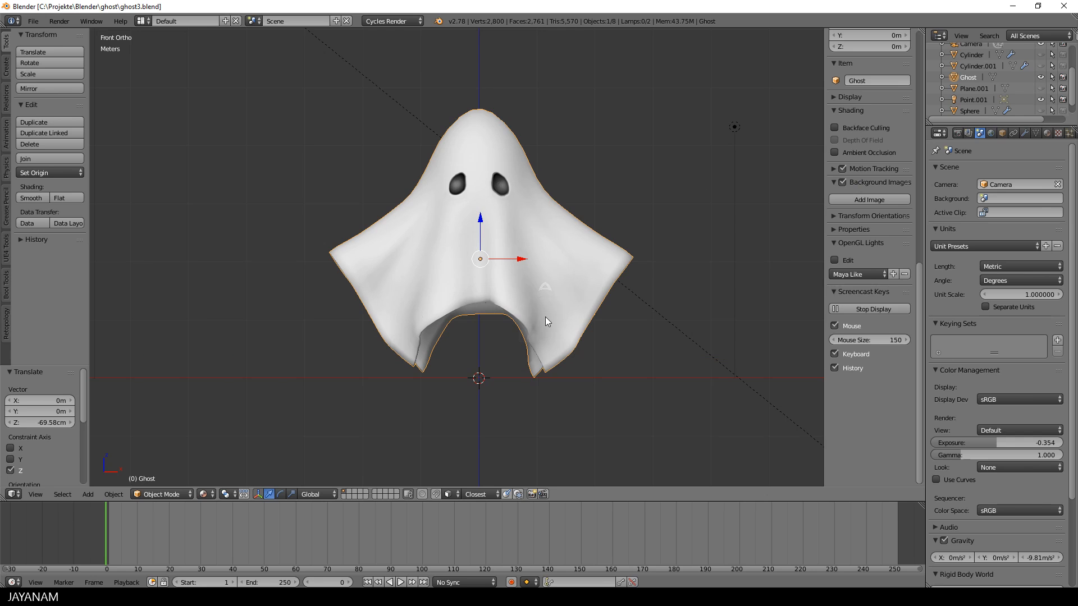
- Add a single-bone armature at the 3D cursor below the ghost and enable its X-Ray display
key(shift+a)
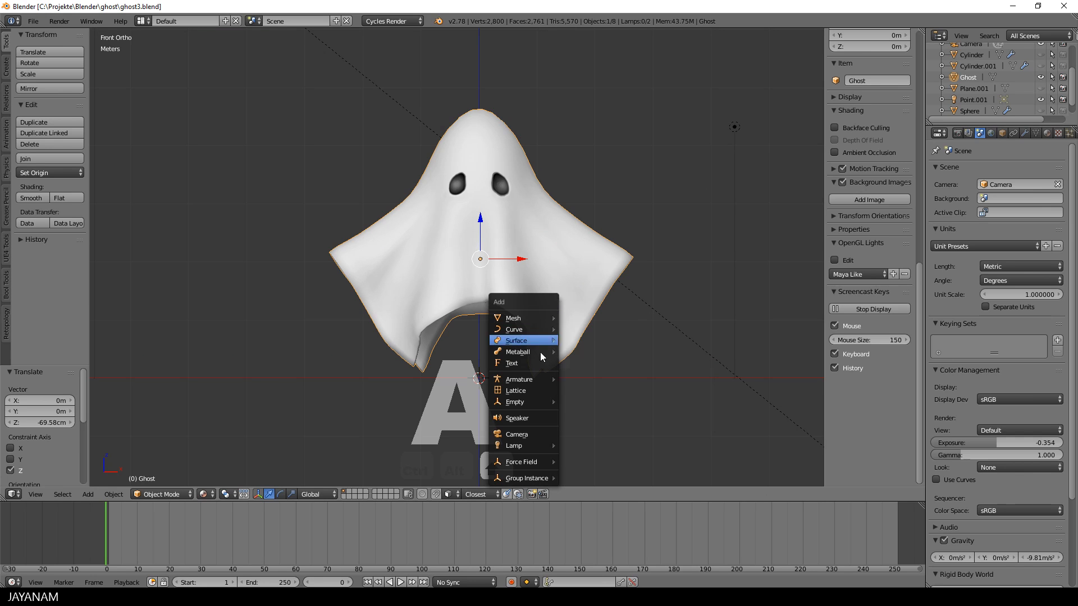
mouse_move(549, 378)
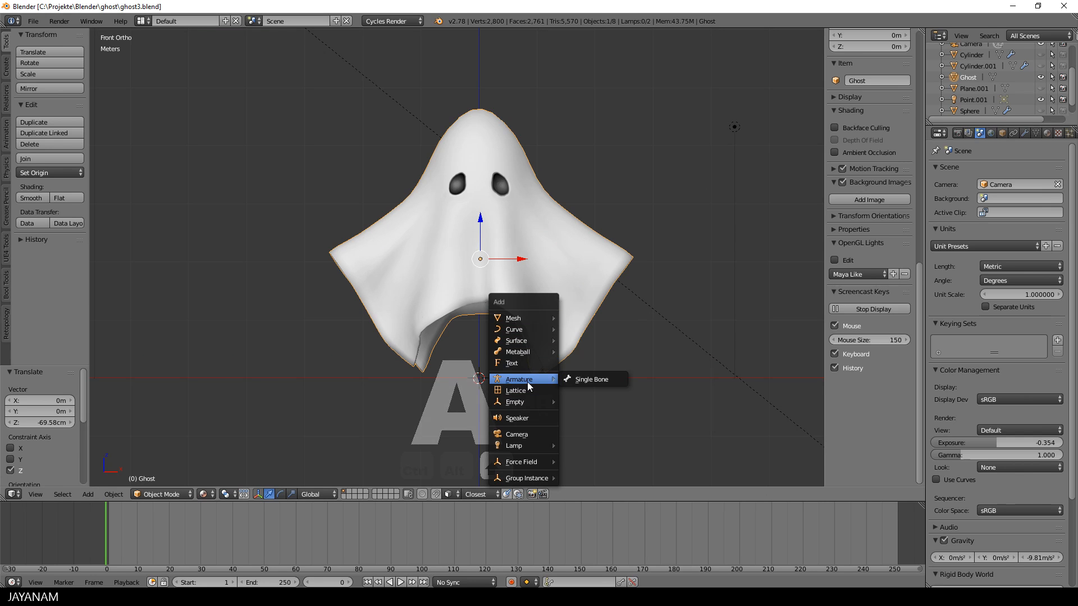
click(602, 382)
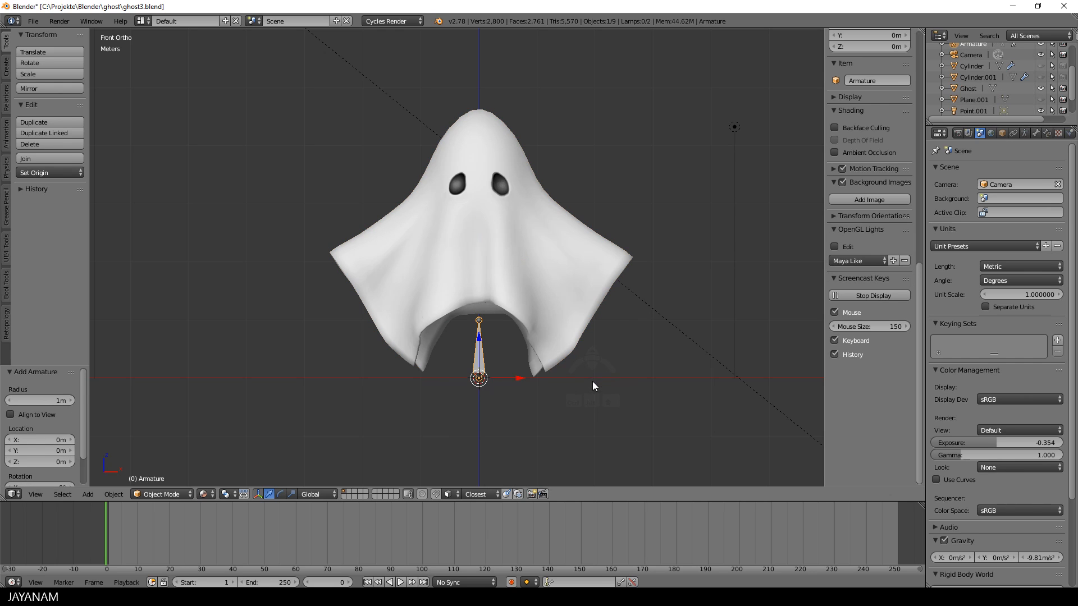
click(1024, 133)
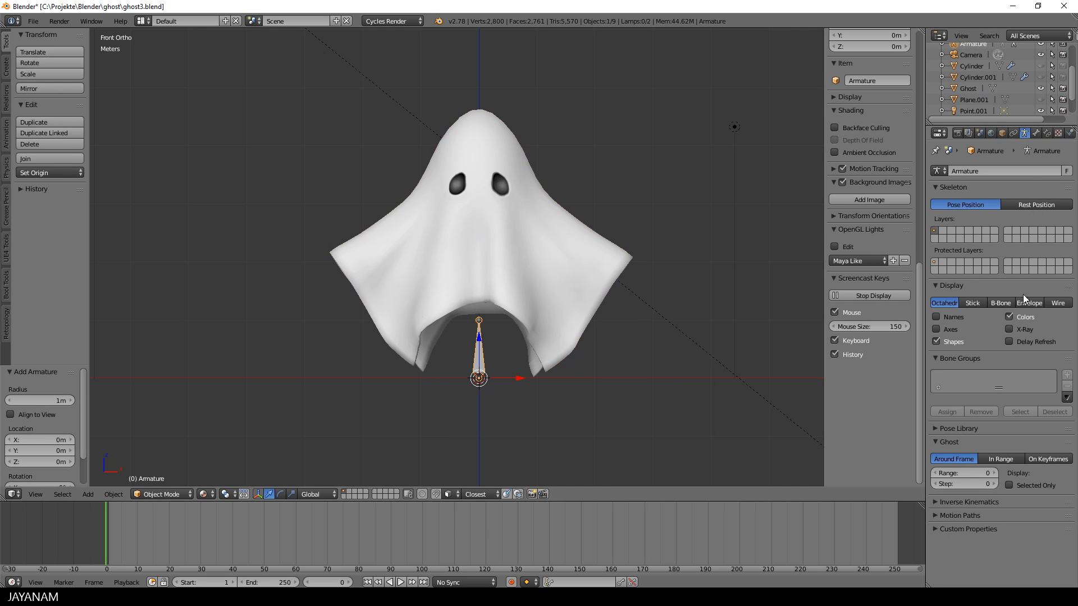
click(1009, 329)
- Move the armature up about 1.33 m, extrude a second bone about 1.75 m upward from its tip, and return to Object Mode
drag(480, 333, 484, 257)
key(Tab)
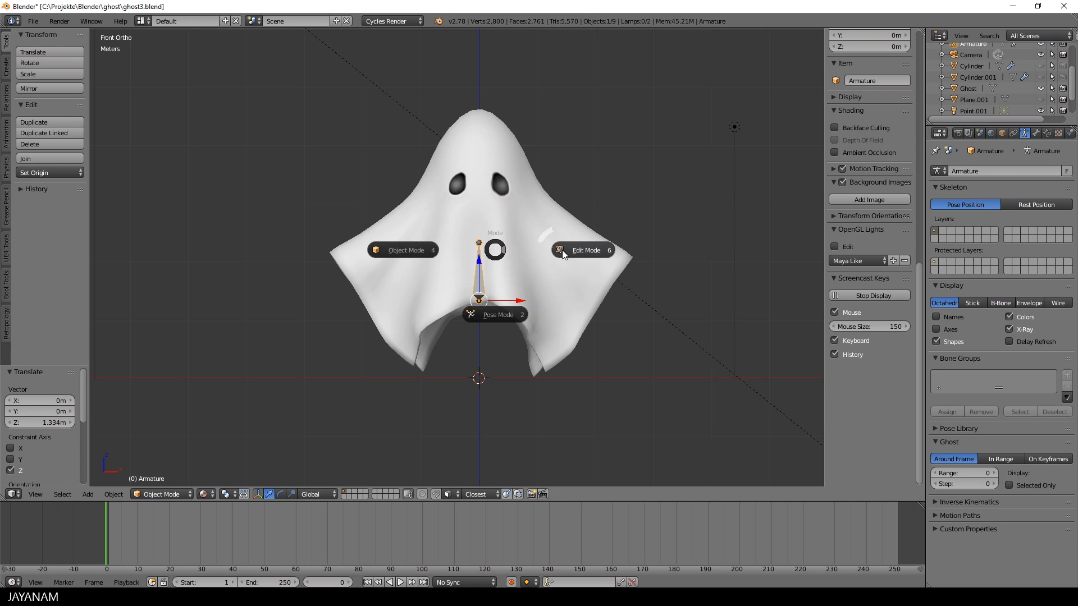
click(577, 251)
key(e)
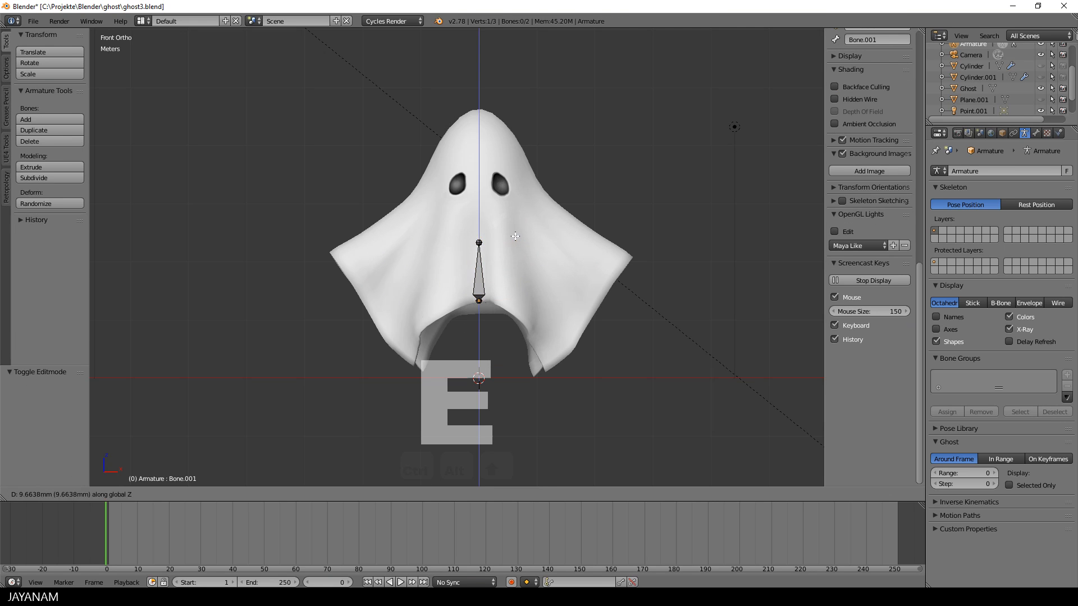
click(516, 135)
key(Tab)
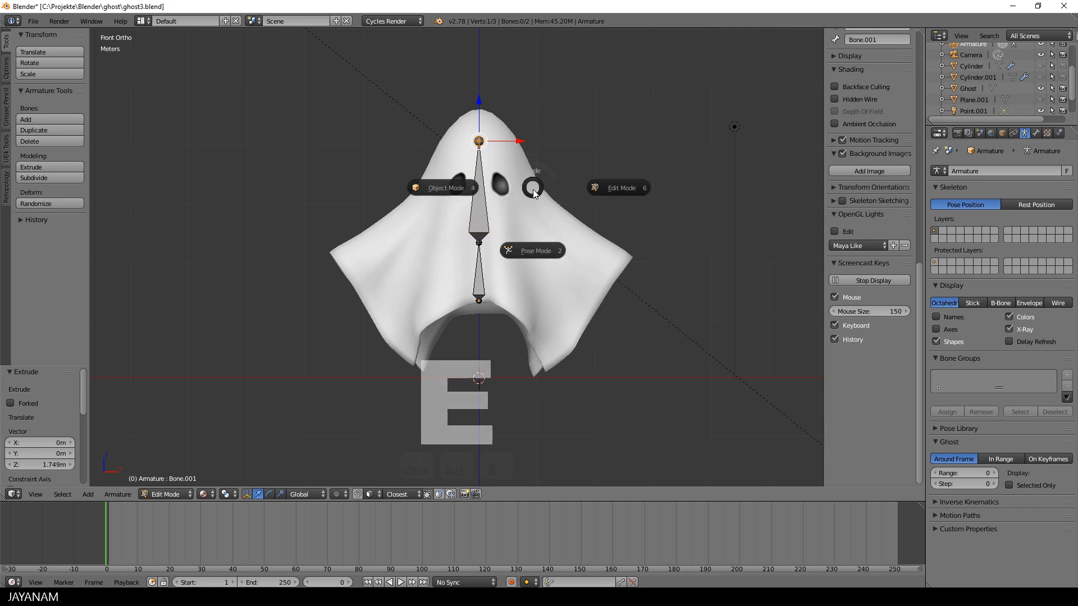
click(481, 215)
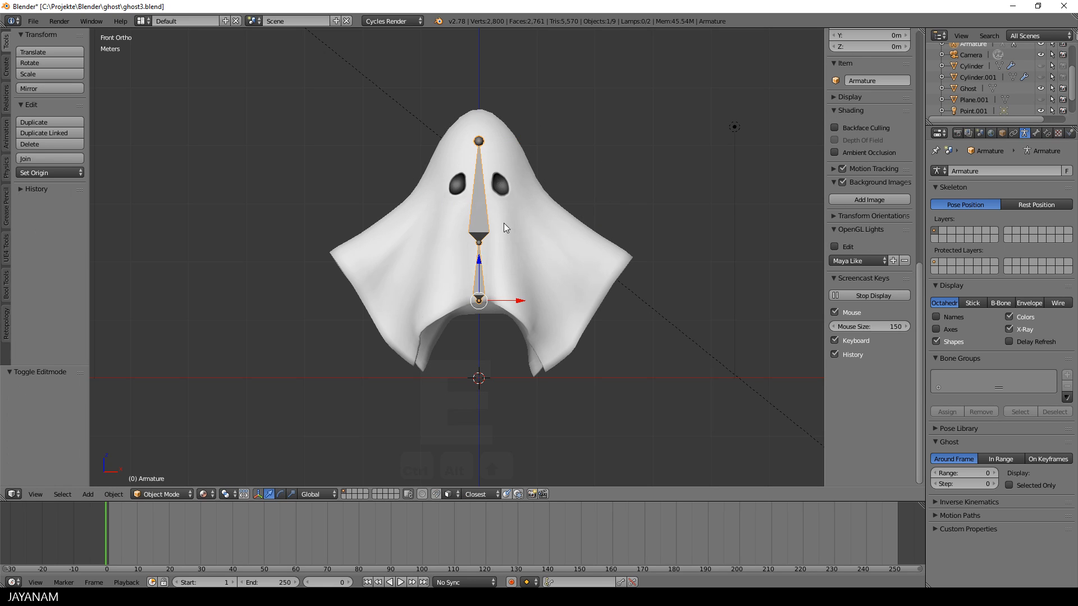
- Parent the ghost mesh to the armature with automatic weights
right_click(524, 230)
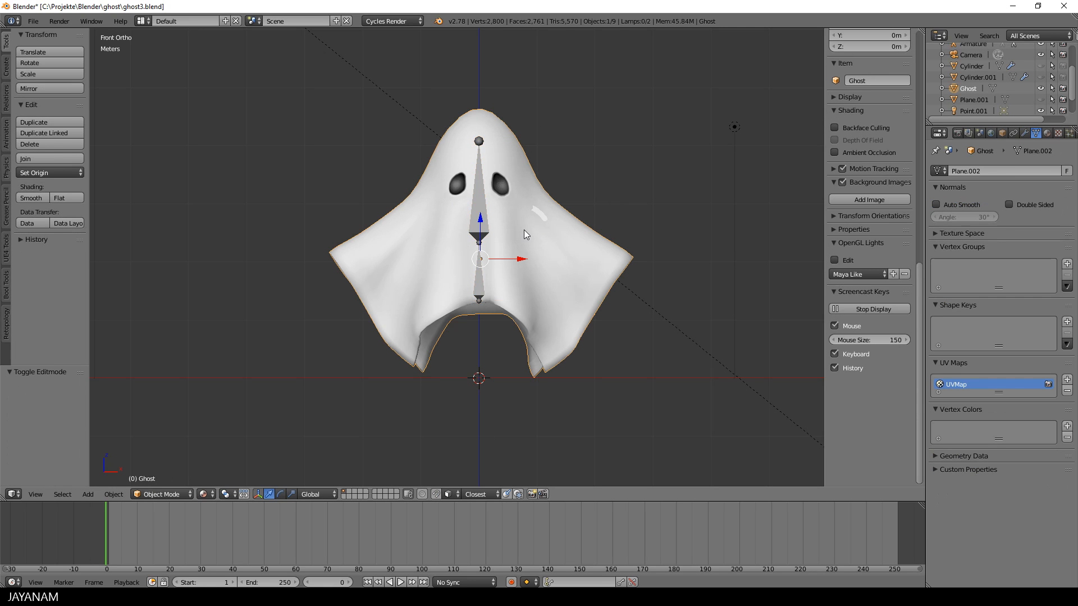
shift+right_click(479, 205)
key(ctrl+p)
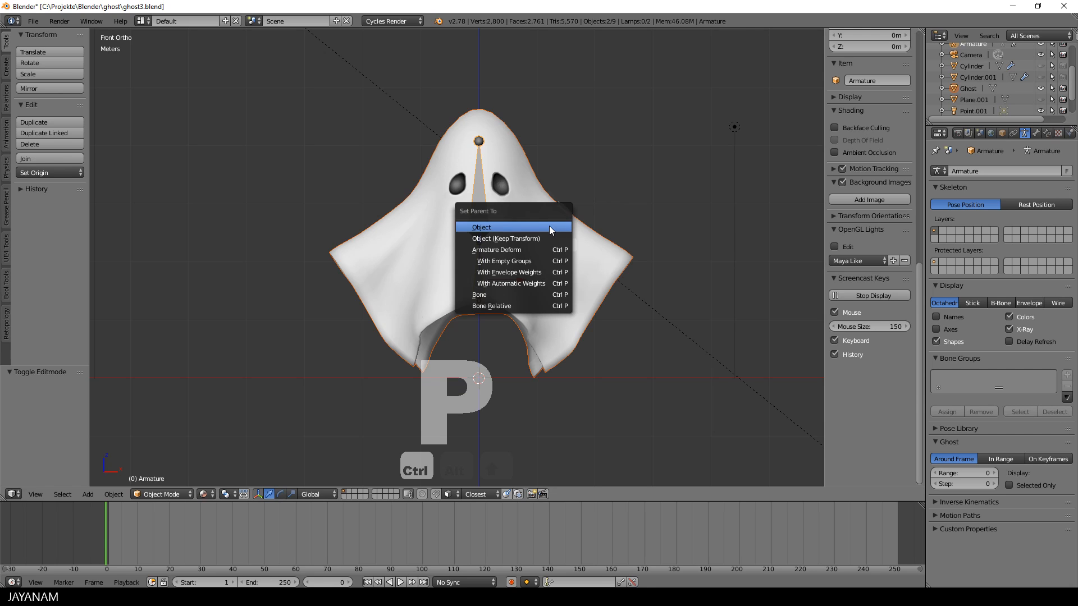
key(Down)
key(Down)
key(Down)
key(Down)
key(Down)
key(Return)
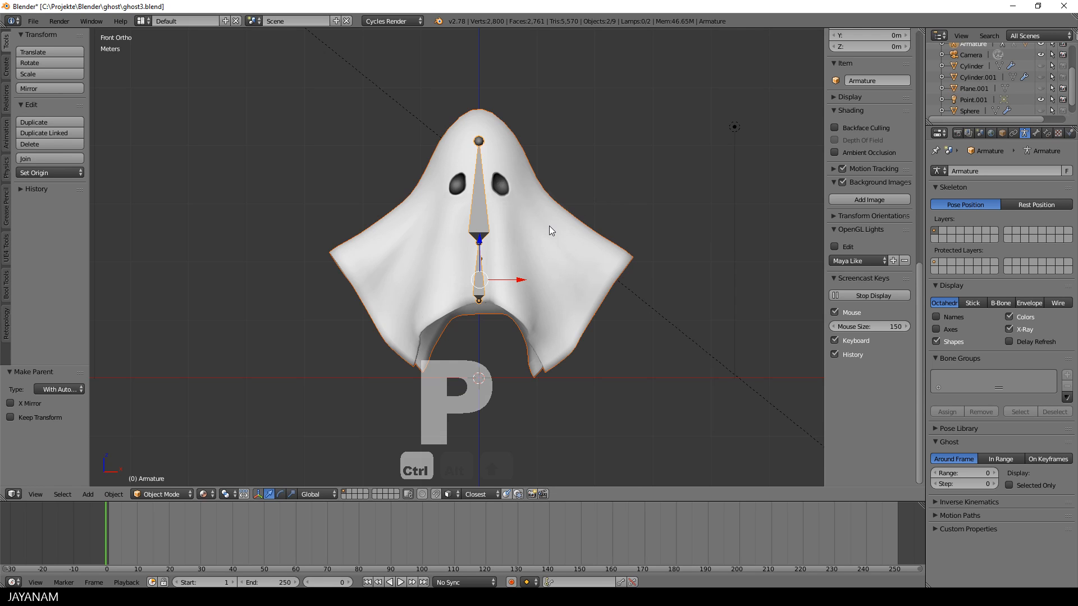
- Test the ghost's deformation in Pose Mode by rotating the upper and lower bones, cancelling each rotation
key(Tab)
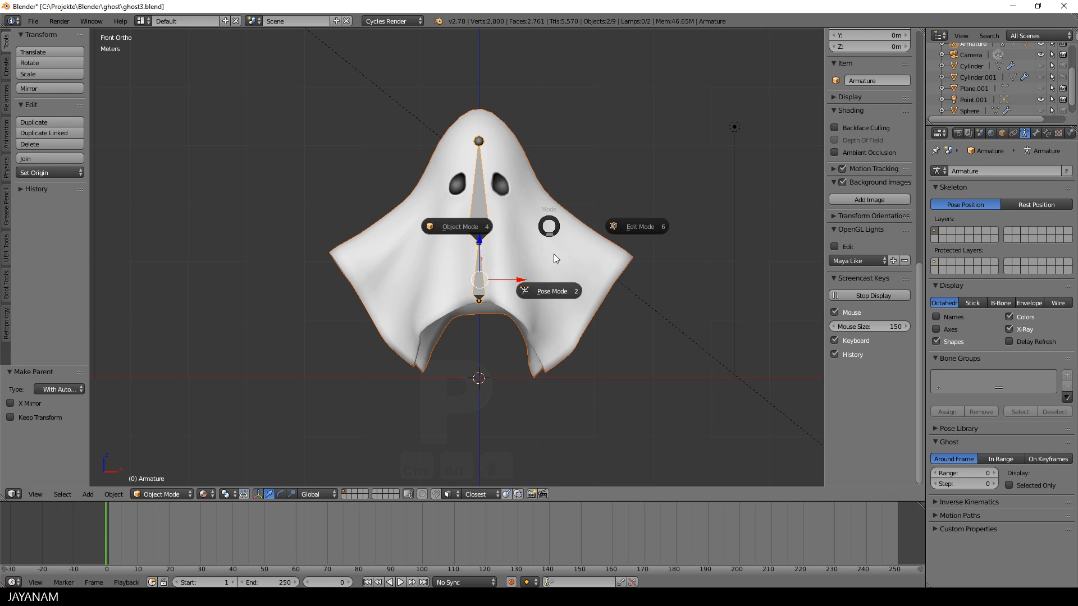
click(560, 295)
right_click(484, 213)
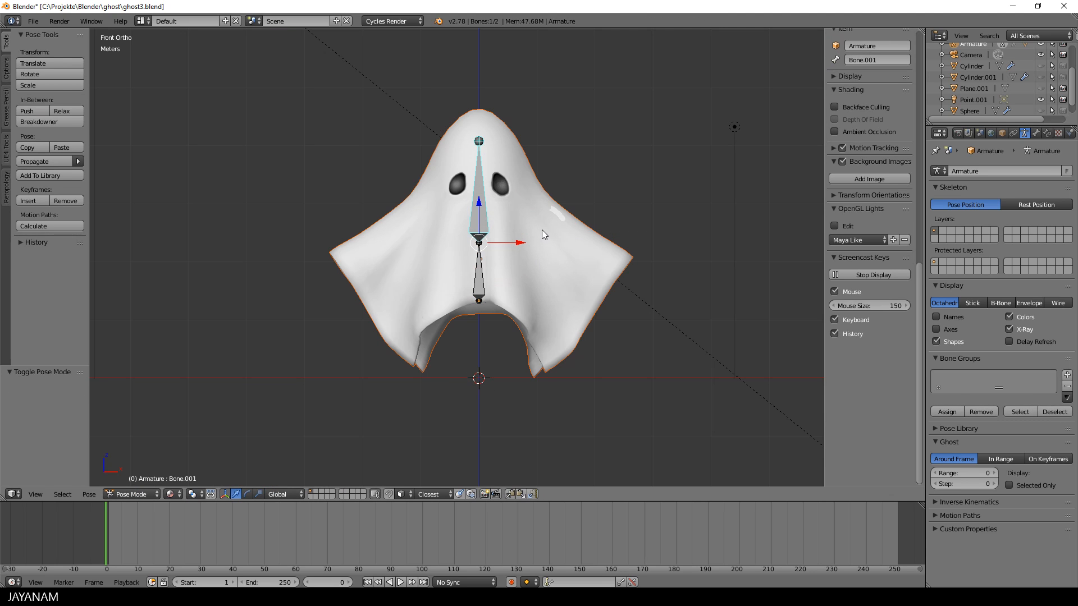
key(r)
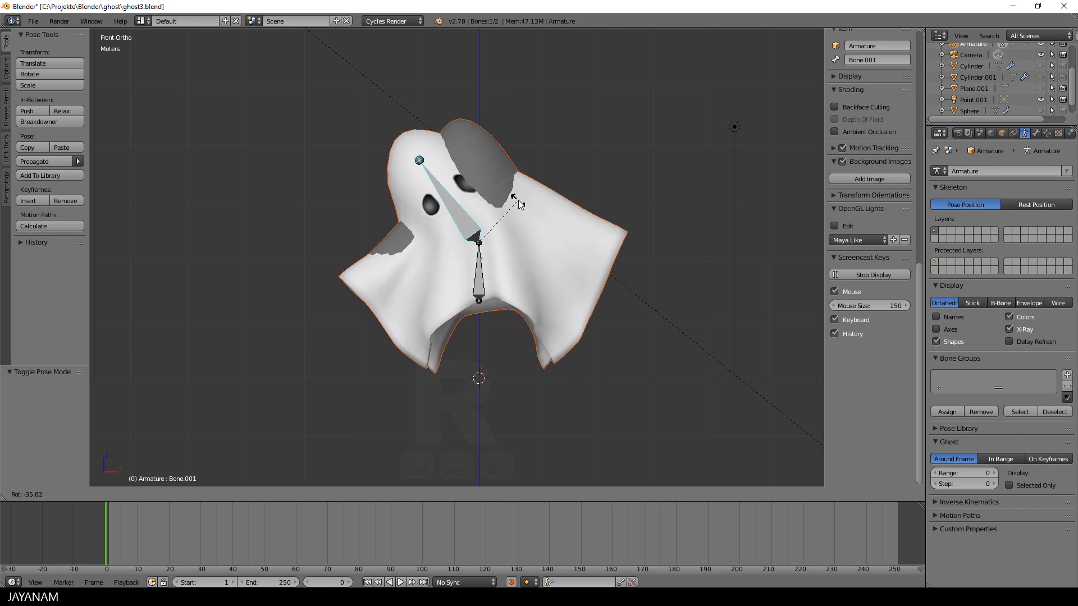
key(Escape)
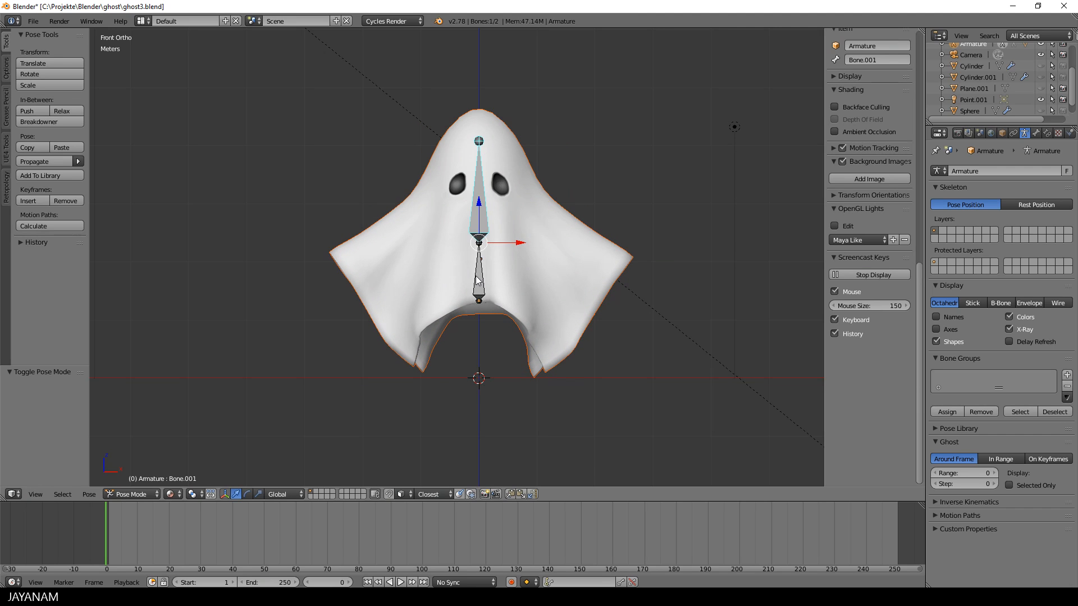
right_click(482, 281)
key(r)
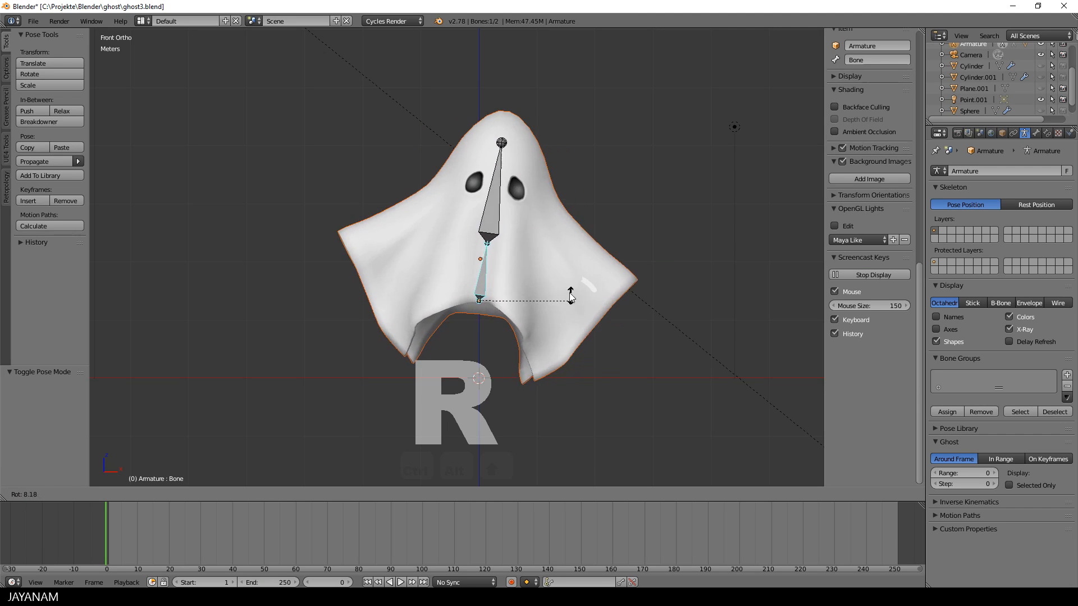
right_click(473, 225)
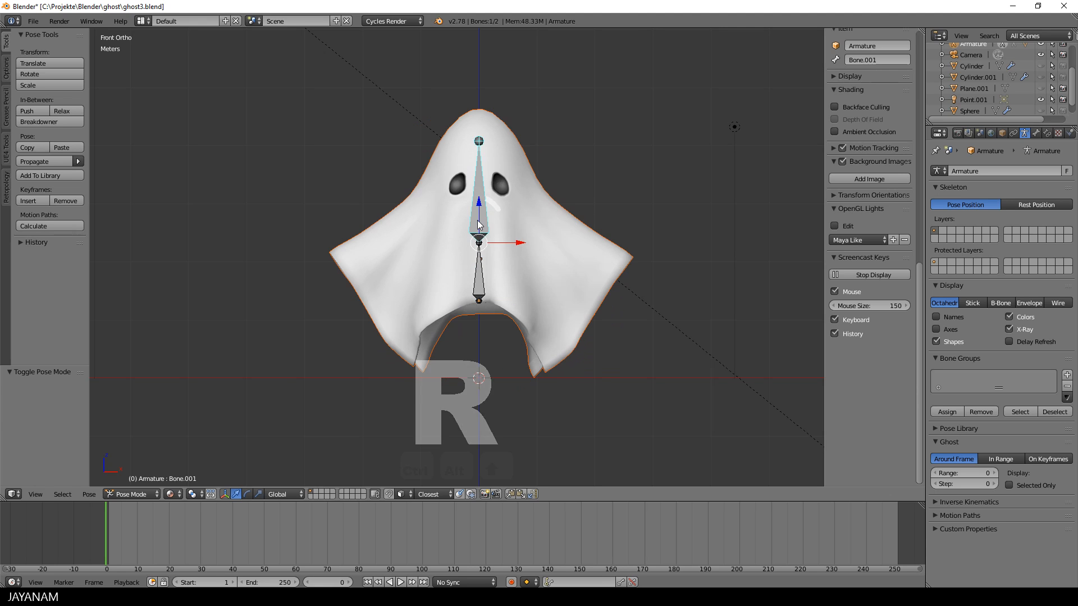
key(r)
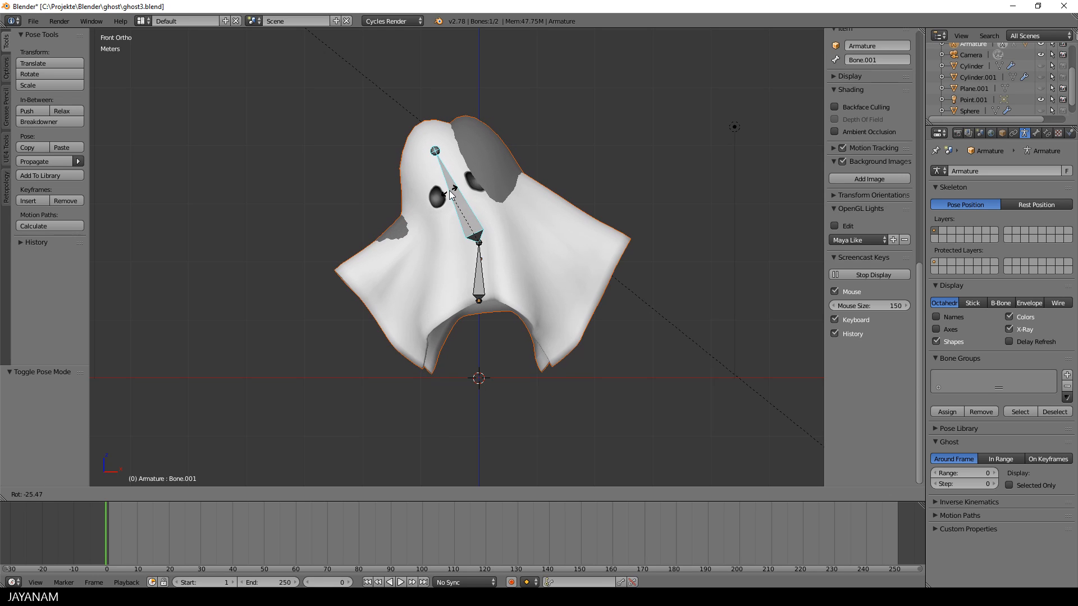
right_click(449, 190)
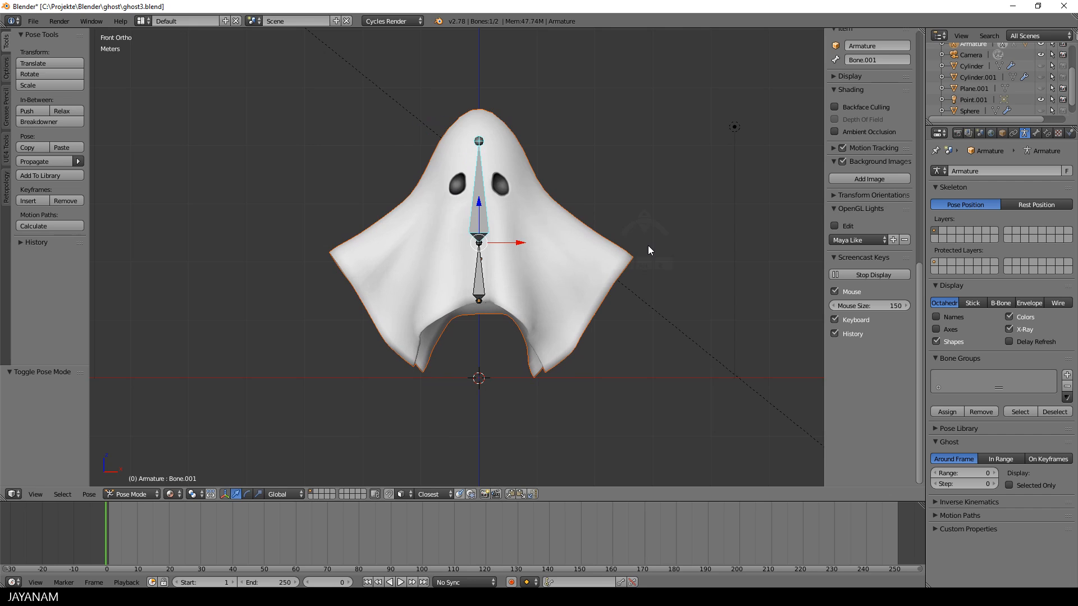
- Return to Object Mode and delete the test armature
key(Tab)
click(530, 245)
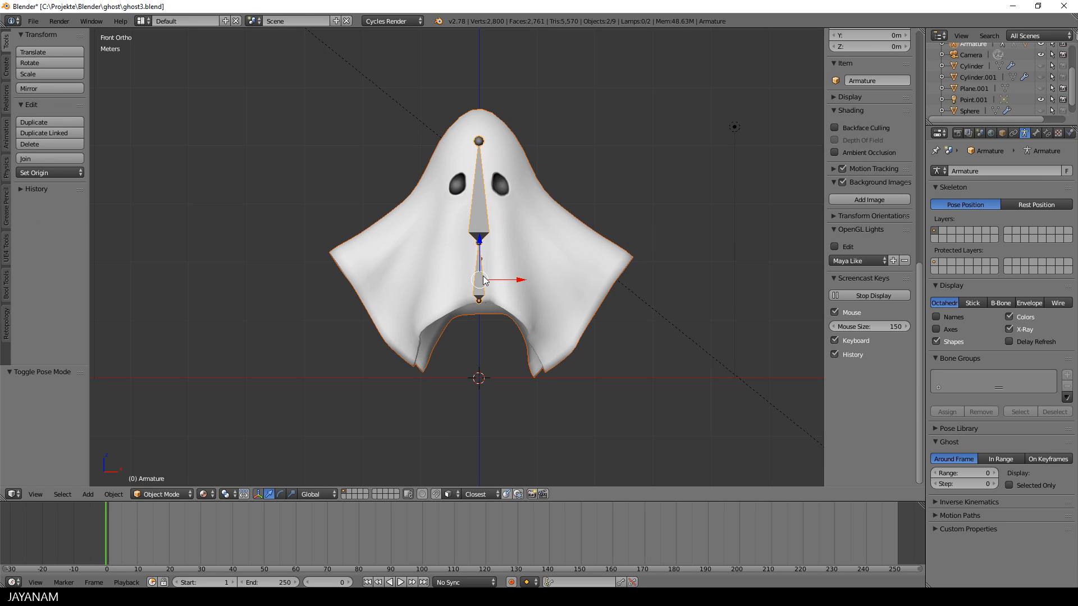
right_click(485, 225)
right_click(485, 226)
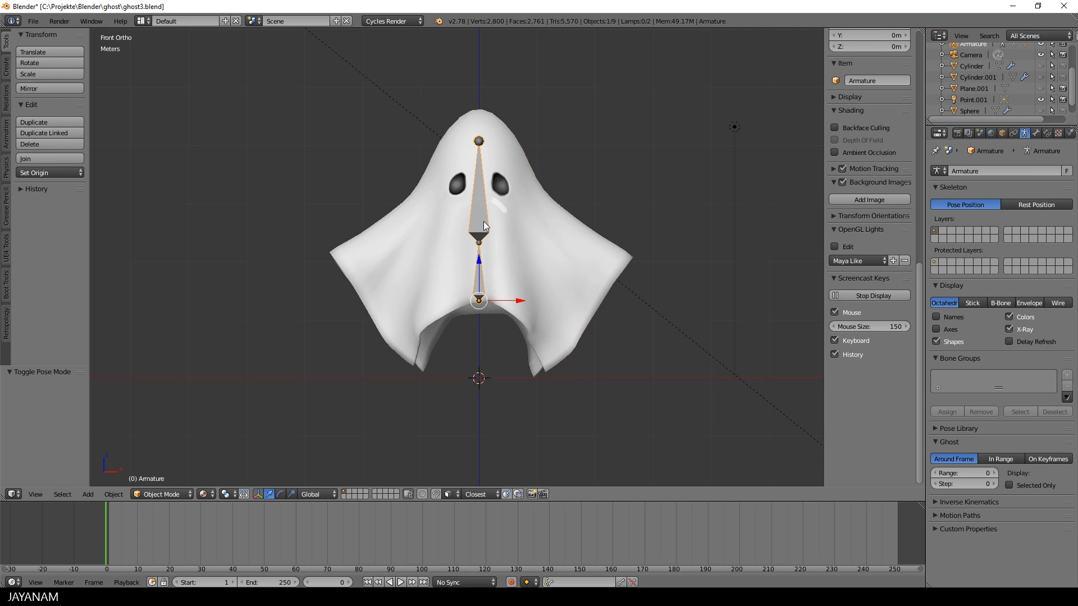
click(483, 223)
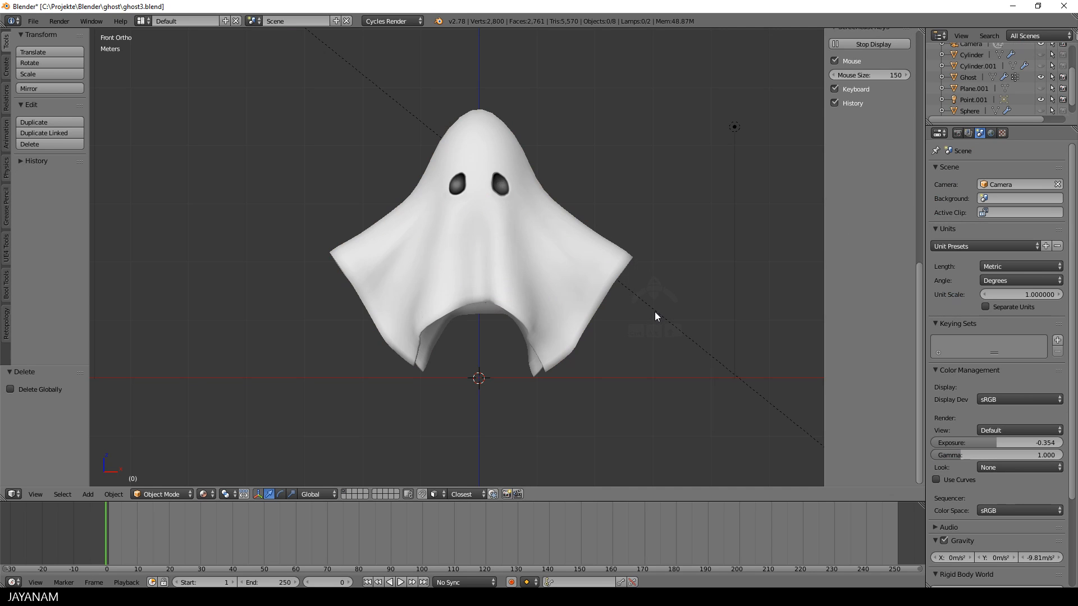
- Enter Edit Mode on the ghost mesh and circle-select the central inner faces from the bottom view
middle_drag(652, 335, 654, 264)
key(Tab)
right_click(515, 312)
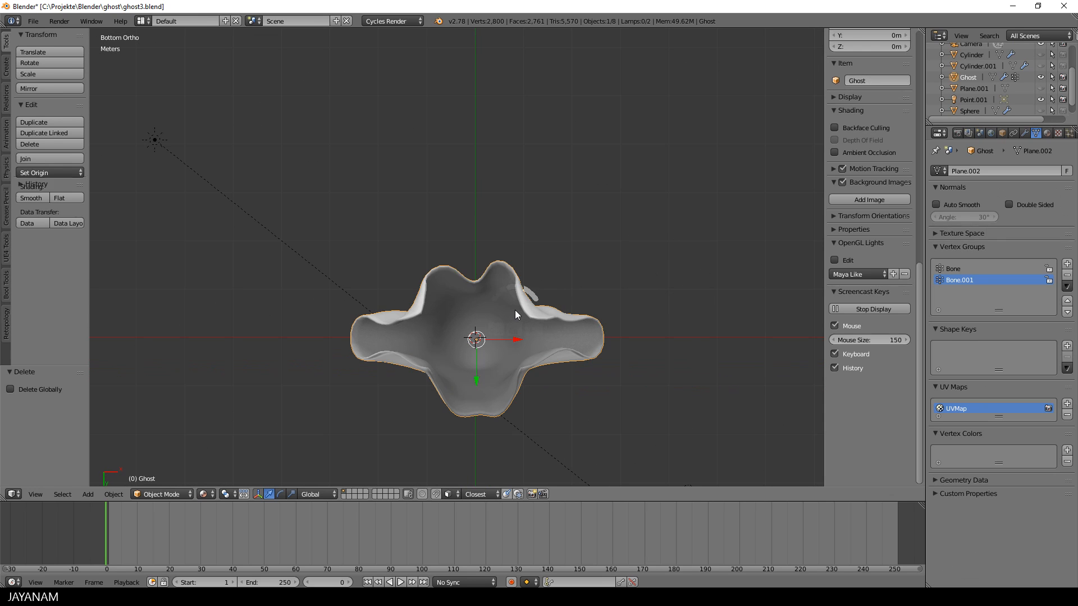
key(Tab)
click(608, 308)
shift+middle_drag(571, 327, 575, 265)
scroll(641, 231, up, 2)
scroll(576, 265, up, 2)
key(c)
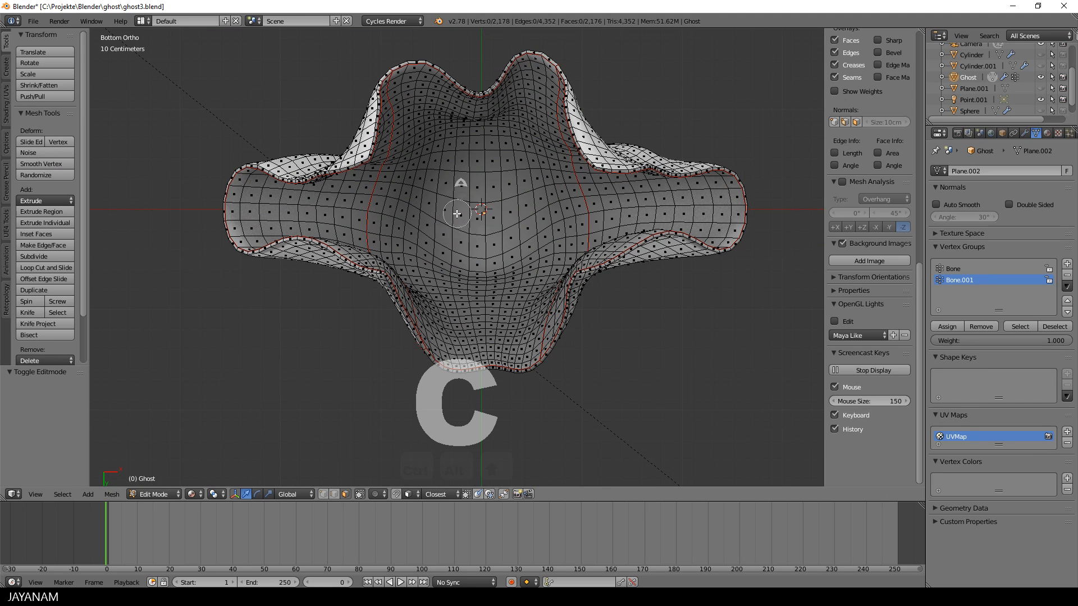
scroll(469, 219, up, 10)
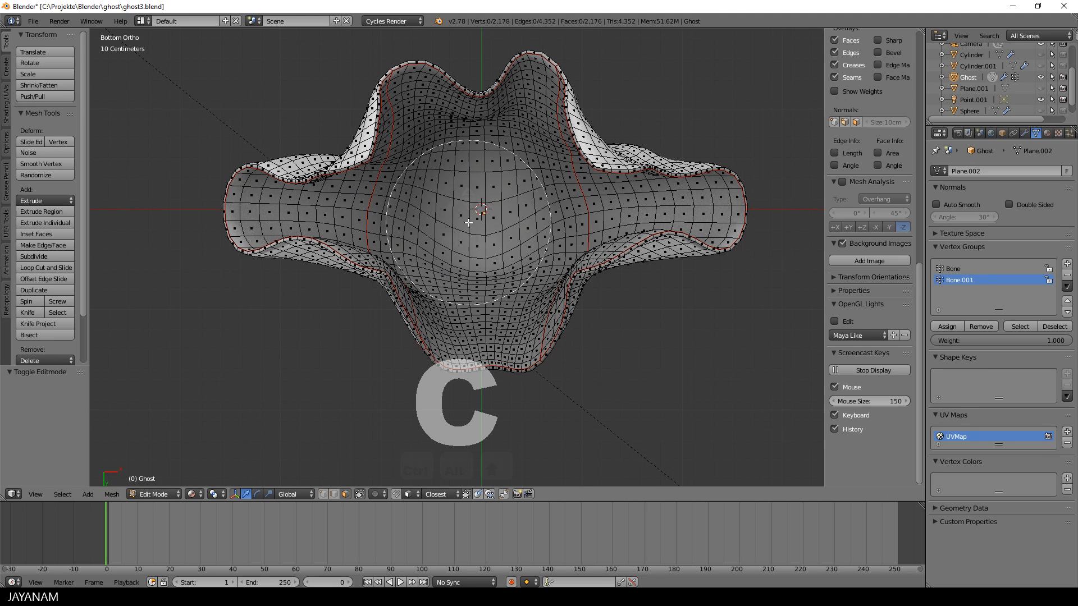
mouse_move(472, 212)
mouse_down()
mouse_move(486, 205)
mouse_move(480, 191)
mouse_move(458, 225)
mouse_move(481, 222)
mouse_up()
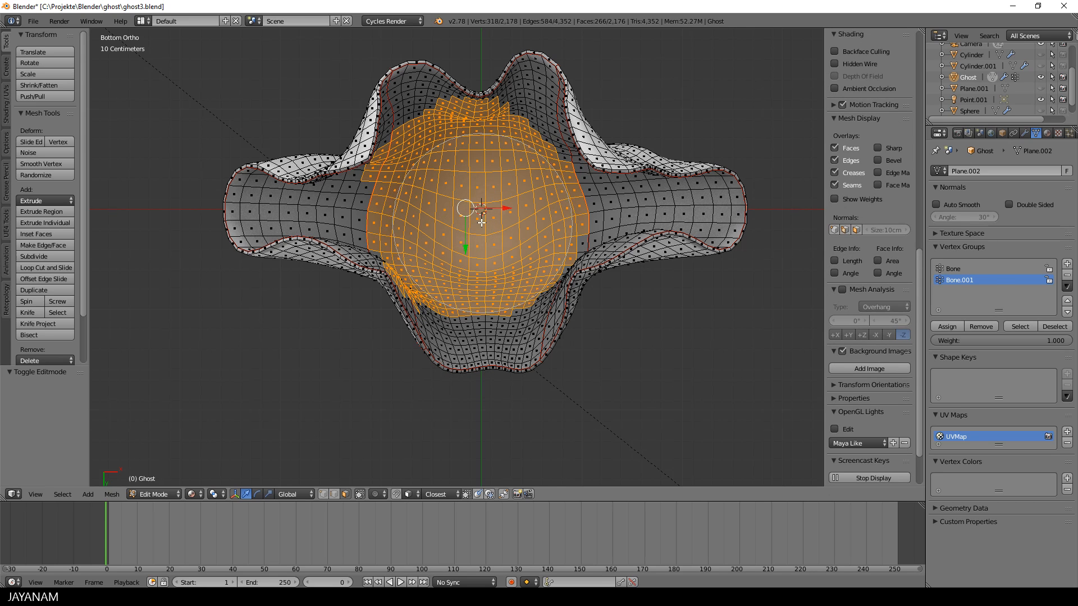
right_click(470, 213)
- Extend the face selection along one flap and part of the ghost's inner wall using filled shortest-path picks
middle_drag(480, 226, 522, 160)
mouse_move(545, 157)
ctrl+mouse_down()
mouse_move(534, 92)
mouse_move(494, 123)
ctrl+mouse_up()
mouse_move(494, 124)
middle_down()
mouse_move(530, 192)
mouse_move(478, 147)
middle_up()
mouse_move(475, 134)
ctrl+mouse_down()
mouse_move(542, 125)
mouse_move(442, 233)
mouse_move(472, 138)
ctrl+mouse_up()
mouse_move(475, 143)
middle_down()
mouse_move(552, 194)
mouse_move(518, 109)
middle_up()
mouse_move(520, 104)
ctrl+mouse_down()
mouse_move(539, 132)
mouse_move(483, 188)
ctrl+mouse_up()
middle_drag(463, 210, 504, 165)
ctrl+drag(505, 164, 525, 233)
mouse_move(525, 233)
middle_down()
mouse_move(542, 216)
mouse_move(451, 147)
middle_up()
mouse_move(452, 147)
ctrl+mouse_down()
mouse_move(433, 172)
mouse_move(480, 163)
ctrl+mouse_up()
middle_drag(483, 160, 553, 66)
ctrl+shift+click(529, 57)
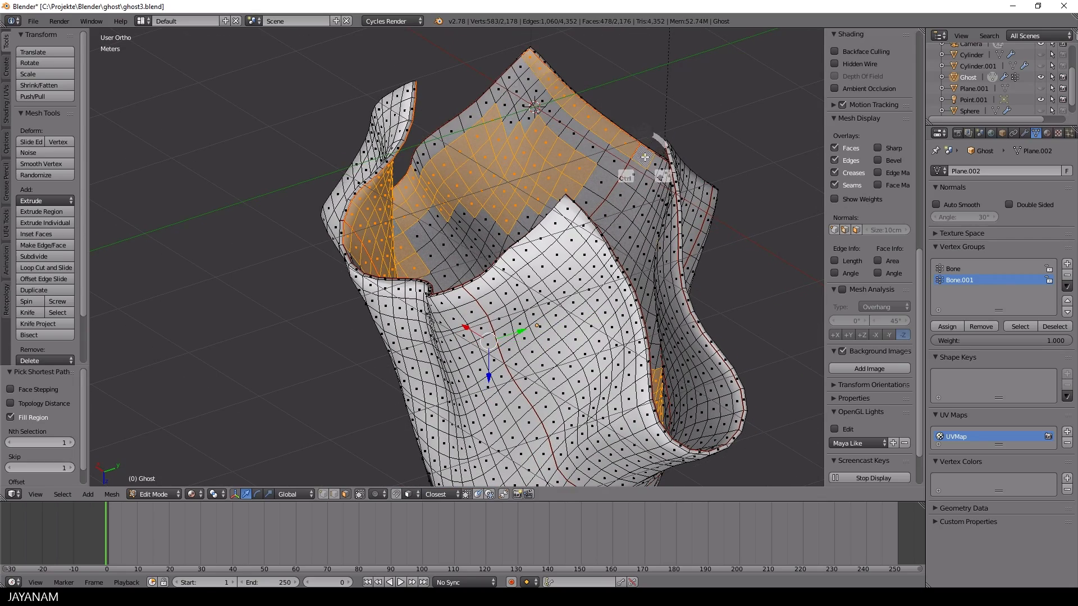
ctrl+shift+right_click(522, 67)
mouse_move(537, 73)
middle_down()
mouse_move(600, 79)
mouse_move(590, 84)
middle_up()
mouse_move(505, 89)
ctrl+mouse_down()
mouse_move(524, 96)
mouse_move(588, 236)
mouse_move(399, 236)
mouse_move(390, 207)
ctrl+mouse_up()
middle_drag(391, 208, 424, 95)
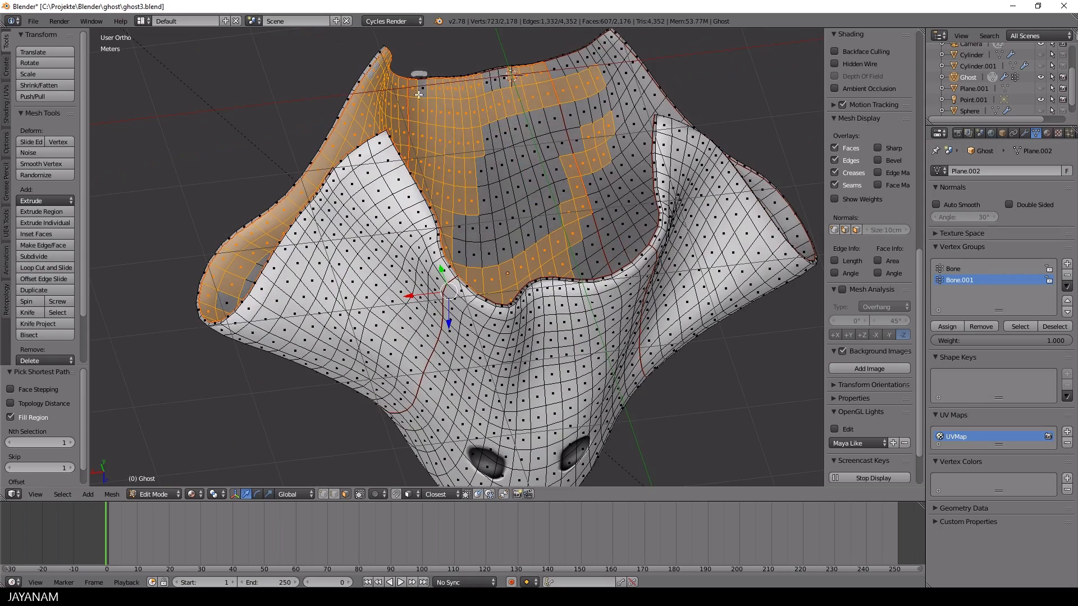
- Add the middle section of the ghost's inner wall, between the two side flaps, to the face selection
mouse_move(424, 93)
ctrl+mouse_down()
mouse_move(564, 193)
mouse_move(494, 236)
ctrl+mouse_up()
middle_drag(494, 236, 566, 276)
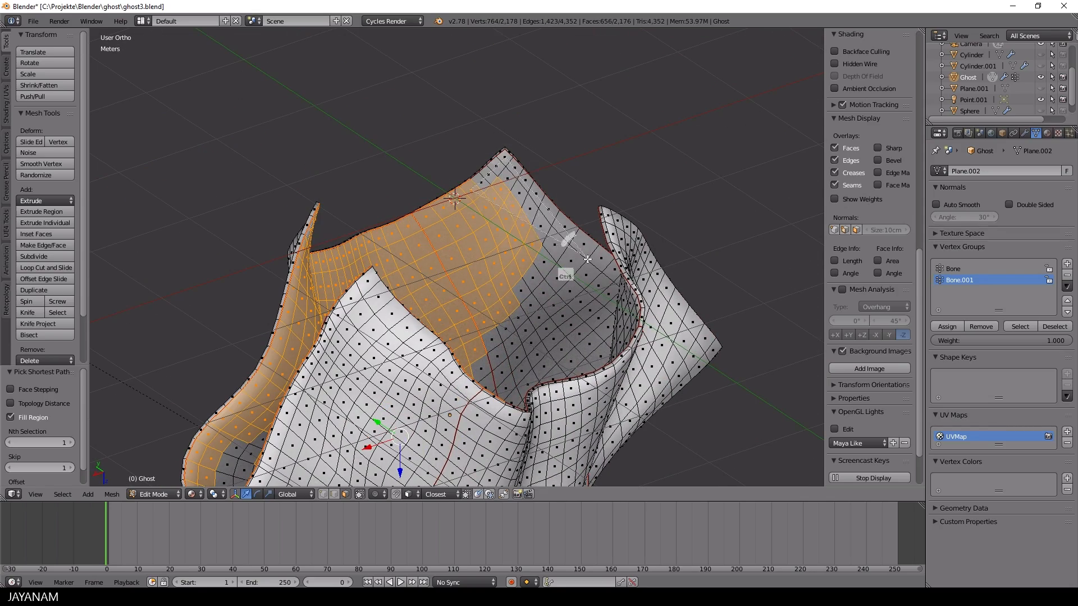
ctrl+drag(588, 258, 572, 336)
middle_drag(573, 336, 405, 249)
ctrl+drag(405, 250, 367, 317)
mouse_move(367, 317)
middle_down()
mouse_move(420, 259)
mouse_move(364, 219)
mouse_move(429, 211)
middle_up()
ctrl+drag(429, 211, 511, 356)
ctrl+drag(482, 149, 482, 150)
mouse_move(482, 150)
middle_down()
mouse_move(500, 258)
mouse_move(350, 223)
middle_up()
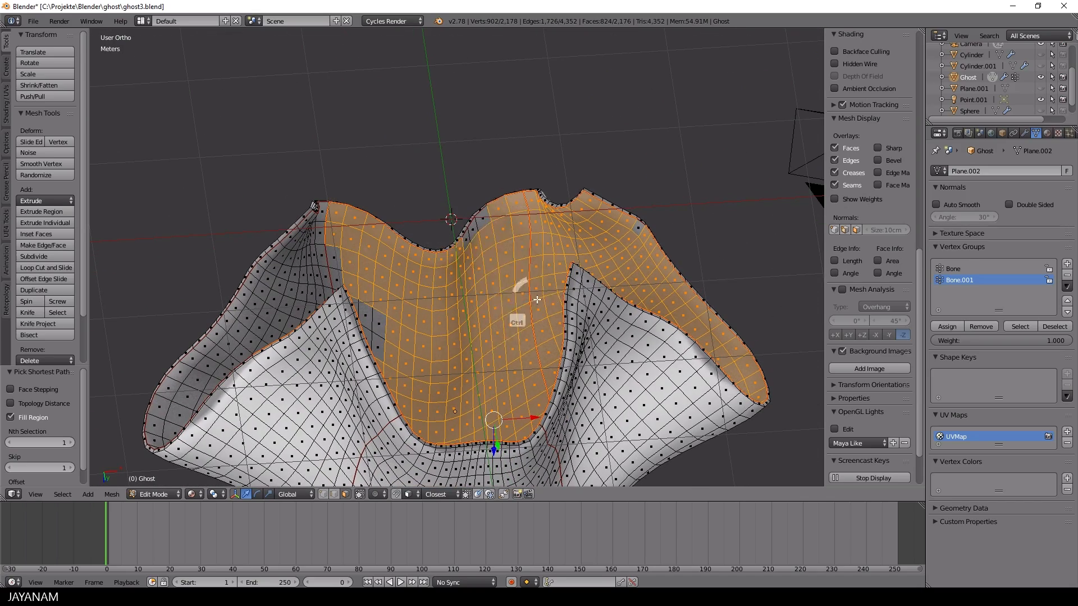
- Complete the inner-face selection by adding the opposite side flap and the remaining strips along the hem
middle_drag(537, 300, 520, 292)
middle_drag(572, 255, 599, 230)
ctrl+drag(599, 230, 585, 216)
middle_drag(585, 216, 443, 147)
ctrl+drag(443, 147, 584, 306)
mouse_move(584, 306)
middle_down()
mouse_move(477, 233)
mouse_move(385, 228)
mouse_move(466, 227)
mouse_move(452, 210)
middle_up()
ctrl+drag(251, 106, 424, 212)
mouse_move(424, 212)
middle_down()
mouse_move(431, 258)
mouse_move(313, 206)
middle_up()
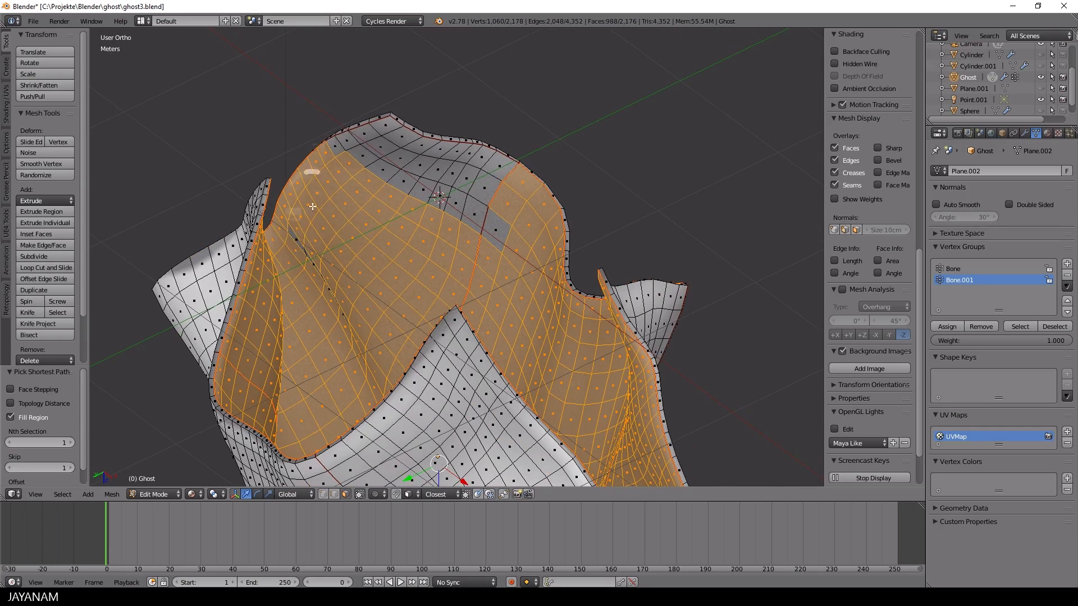
mouse_move(315, 154)
ctrl+mouse_down()
mouse_move(482, 224)
mouse_move(445, 228)
ctrl+mouse_up()
mouse_move(445, 228)
middle_down()
mouse_move(496, 215)
mouse_move(642, 269)
mouse_move(440, 253)
mouse_move(707, 192)
mouse_move(623, 188)
mouse_move(449, 242)
mouse_move(449, 286)
mouse_move(432, 314)
mouse_move(549, 260)
mouse_move(621, 325)
mouse_move(646, 173)
mouse_move(610, 130)
mouse_move(719, 373)
mouse_move(619, 373)
middle_up()
scroll(610, 130, down, 5)
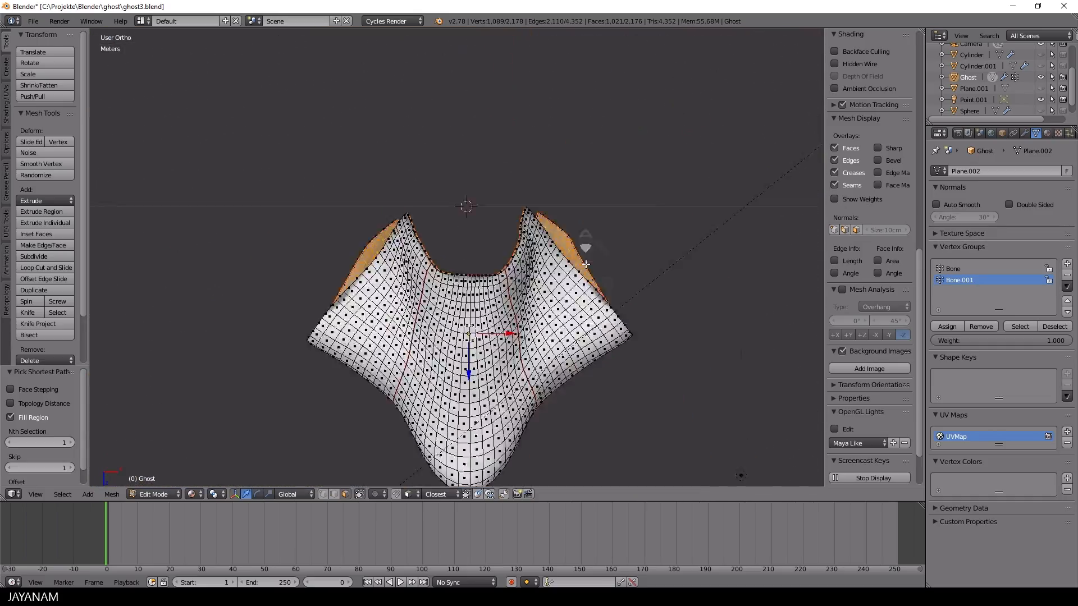
- Scale the selected inner faces to about 0.897 and move them about 8.76 cm down along Z
key(ctrl+KP_7)
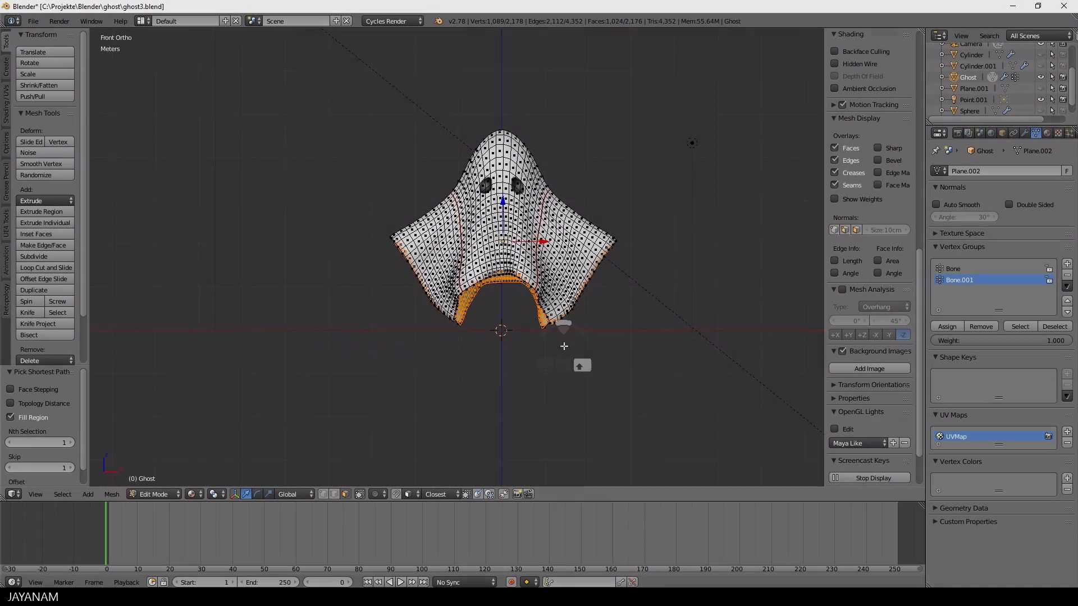
scroll(655, 384, up, 4)
key(s)
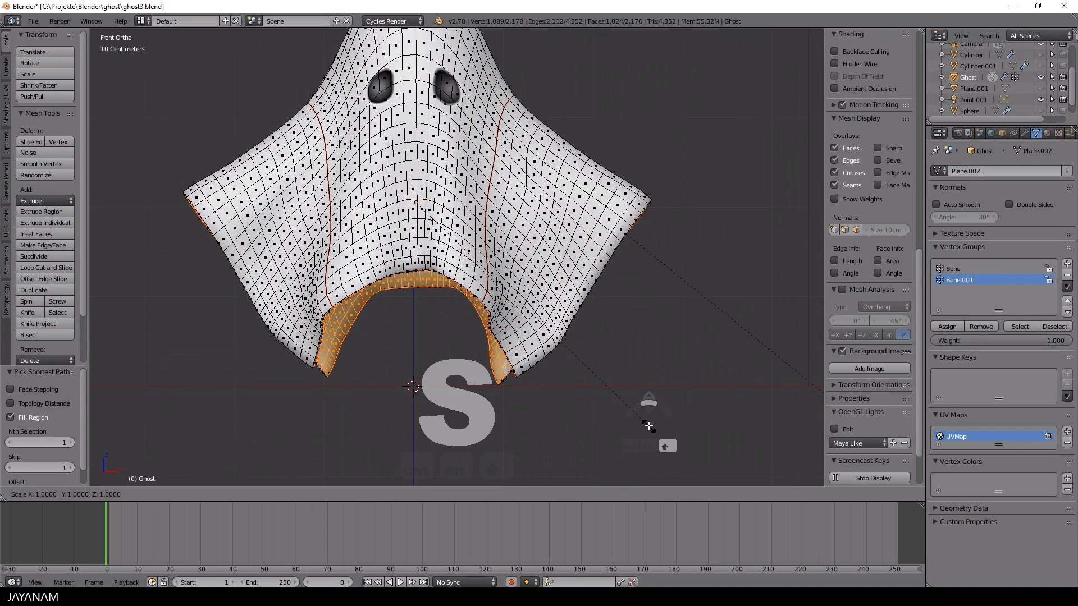
click(620, 409)
key(g)
key(z)
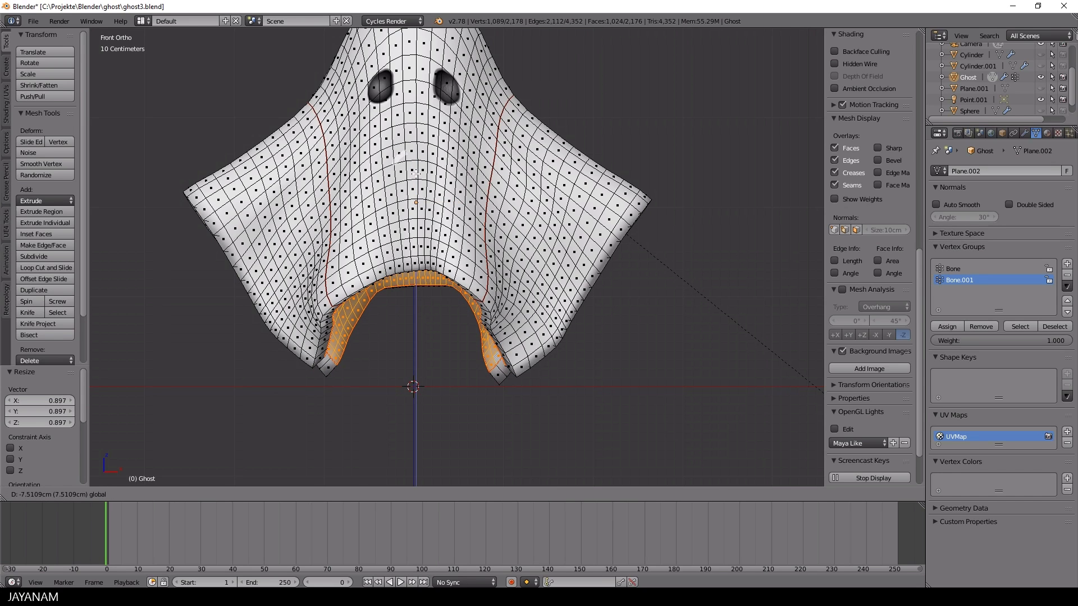
click(415, 174)
- Clear the face selection and select the complete inner edge loop bordering the ghost's hem in edge select mode
key(ctrl+KP_7)
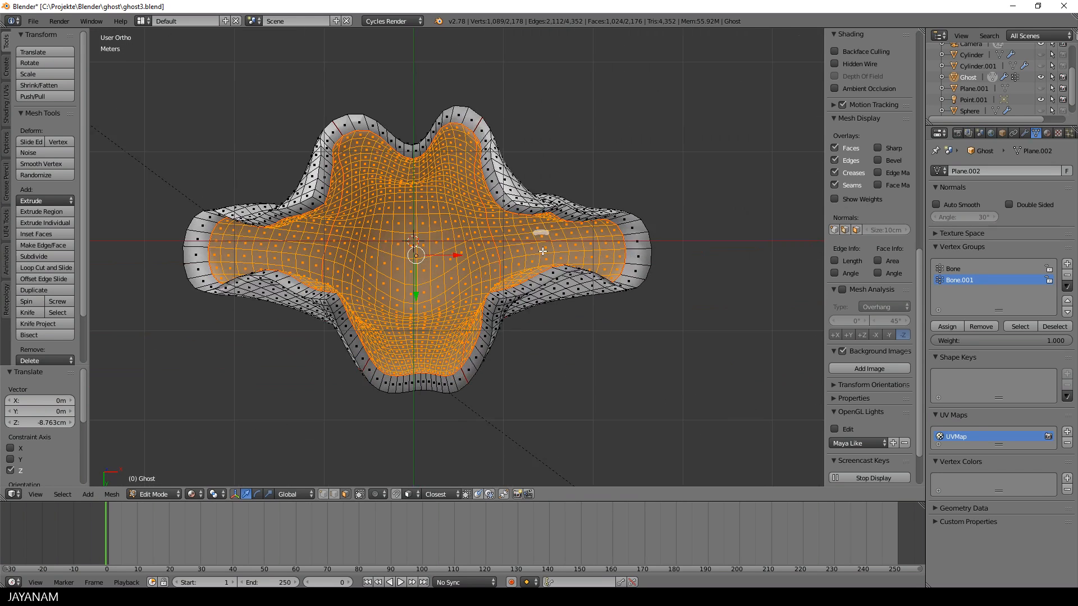
key(Tab)
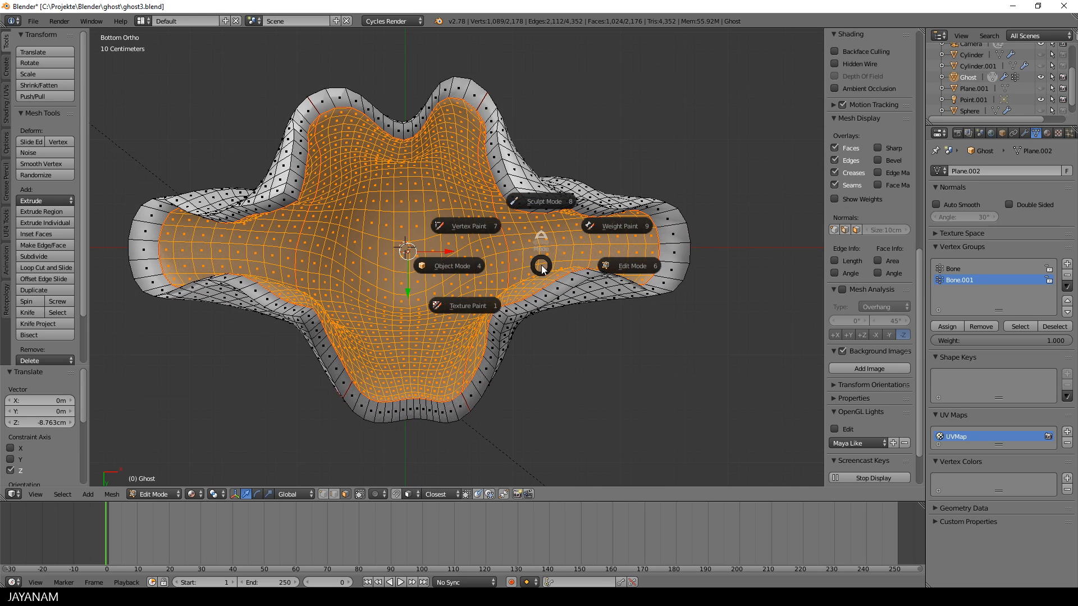
click(632, 270)
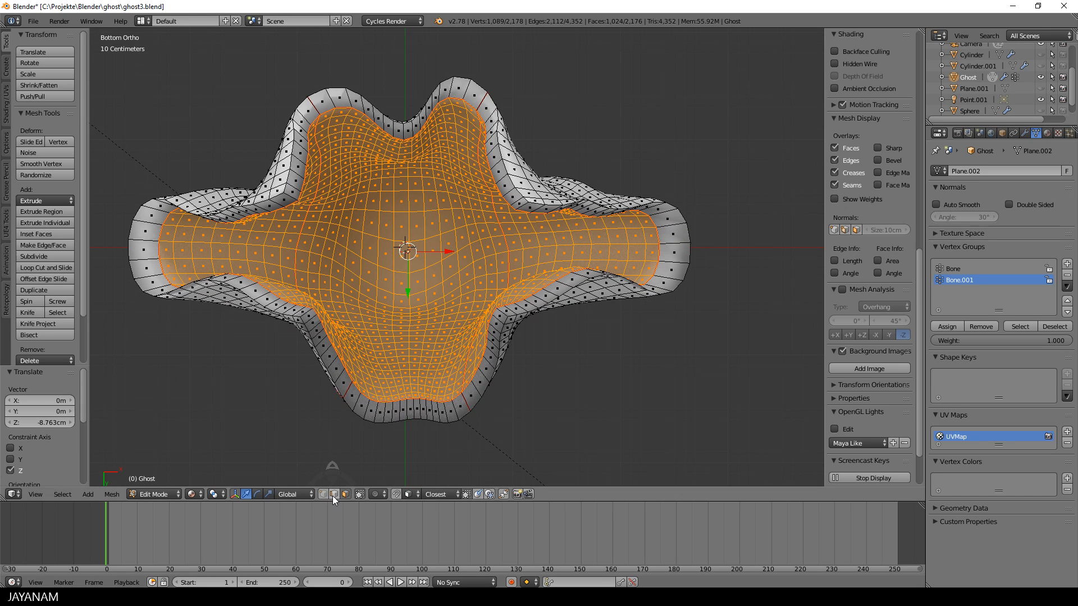
key(a)
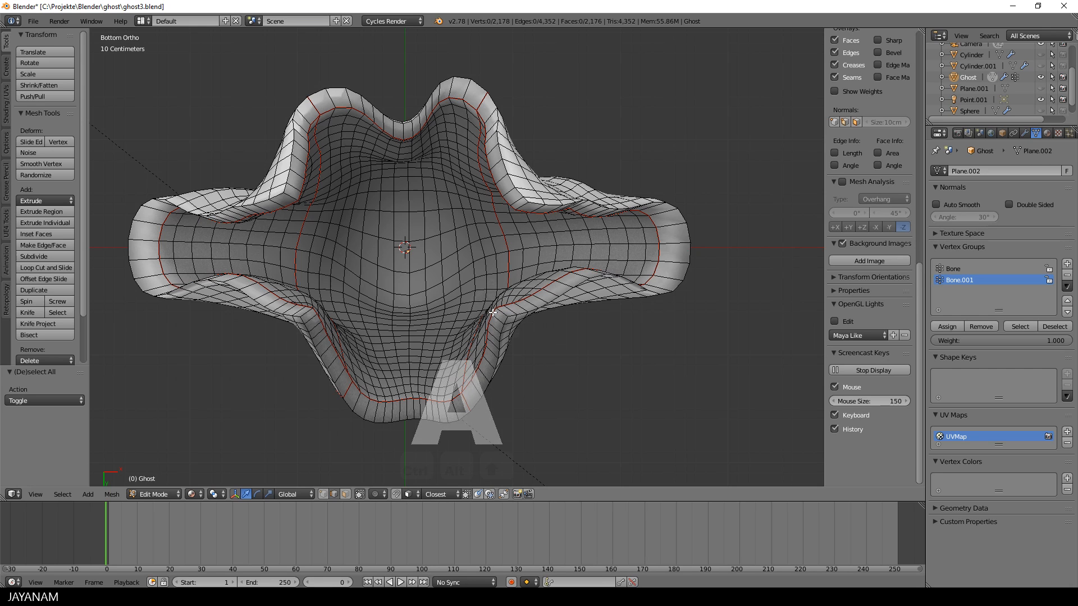
alt+shift+right_click(491, 321)
alt+shift+right_click(536, 295)
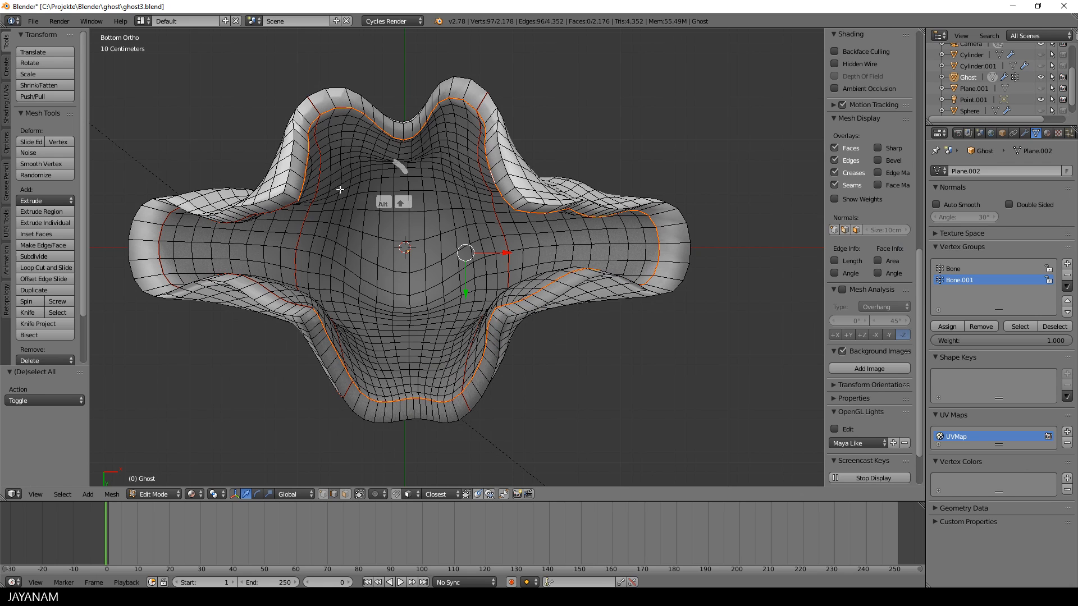
alt+shift+right_click(288, 206)
alt+shift+right_click(281, 289)
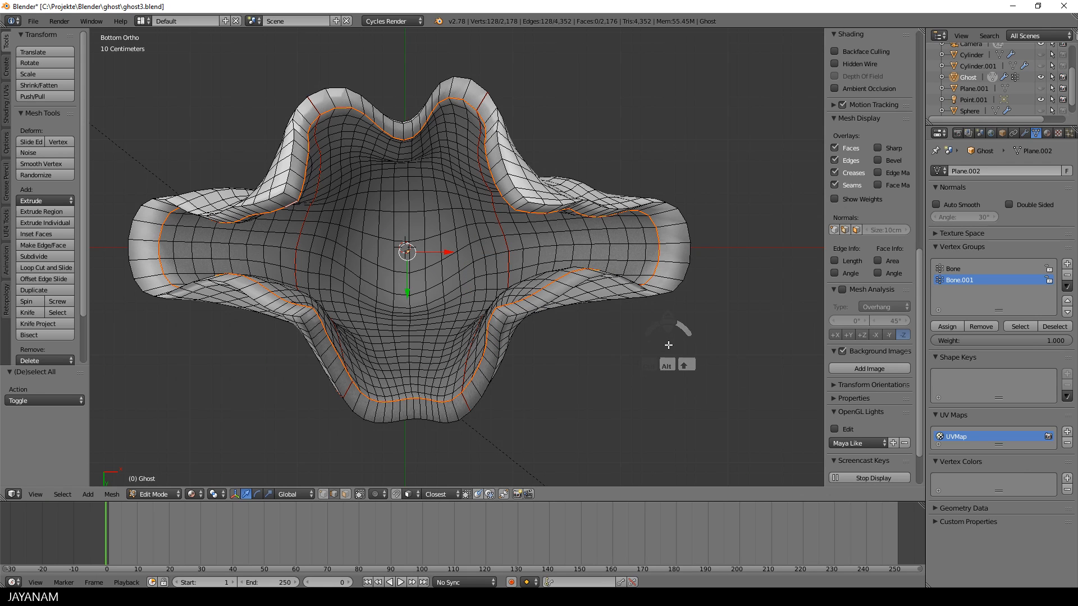
- Scale the inner hem edge loop outward to about 1.08, closer to the outer rim
key(s)
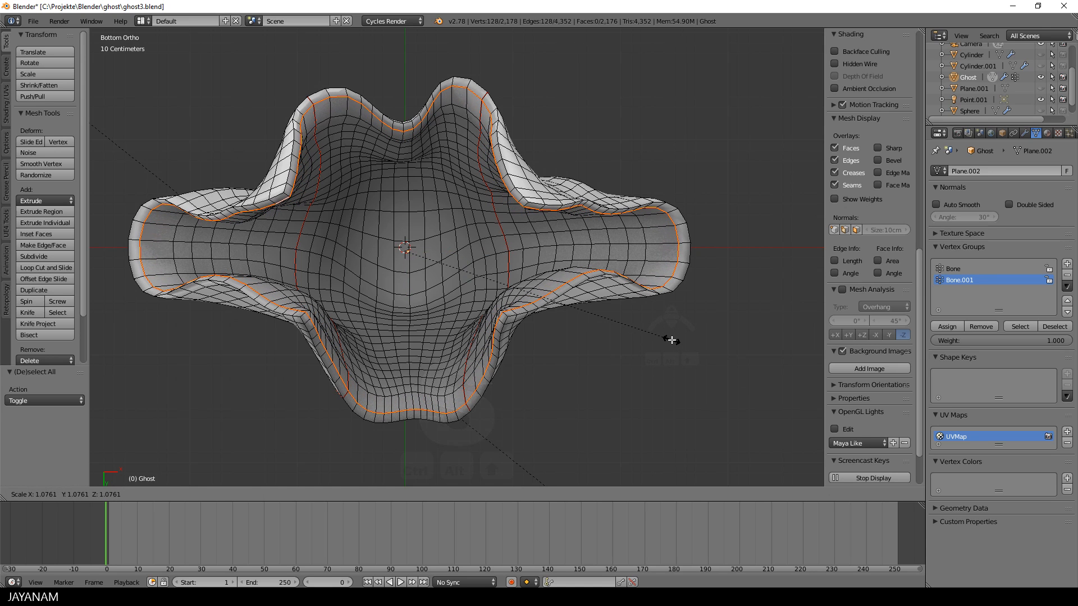
click(672, 340)
scroll(656, 332, down, 3)
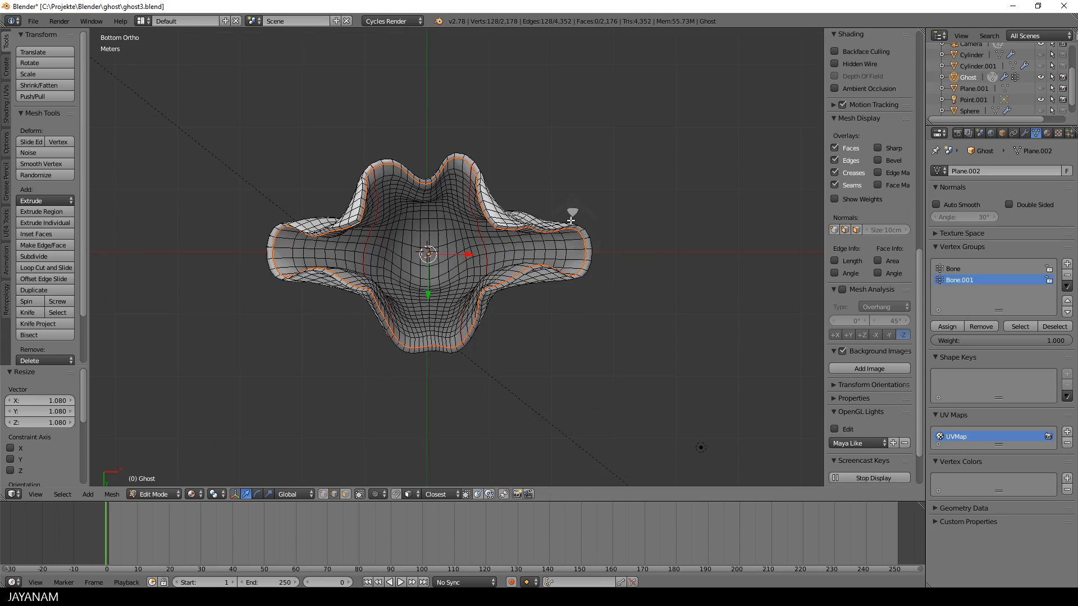
middle_drag(573, 221, 575, 347)
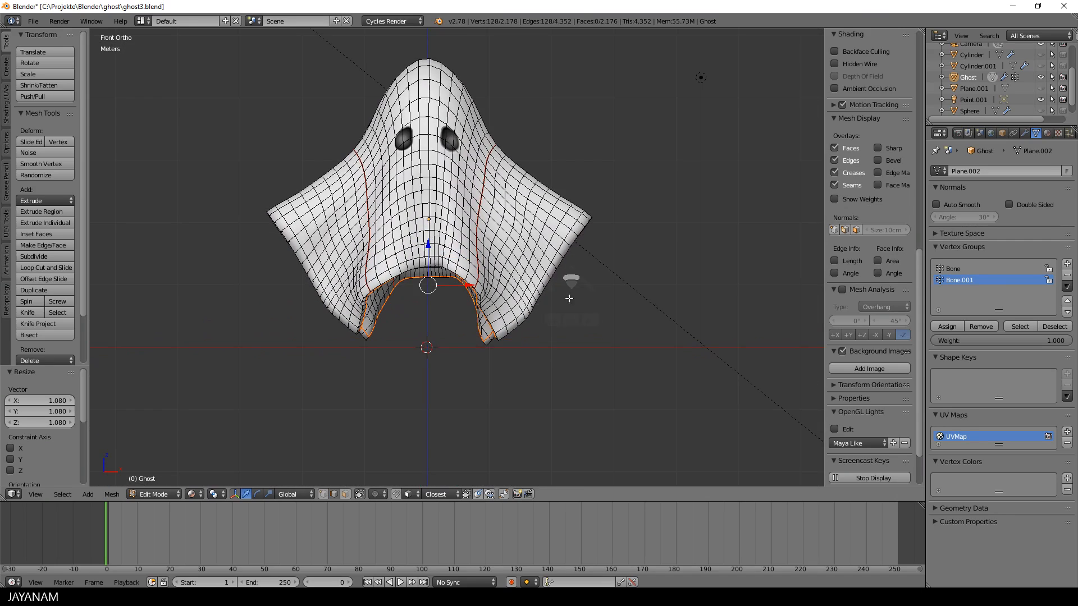
- Return the ghost to Object Mode and save the file over ghost3.blend
key(Tab)
scroll(472, 317, down, 1)
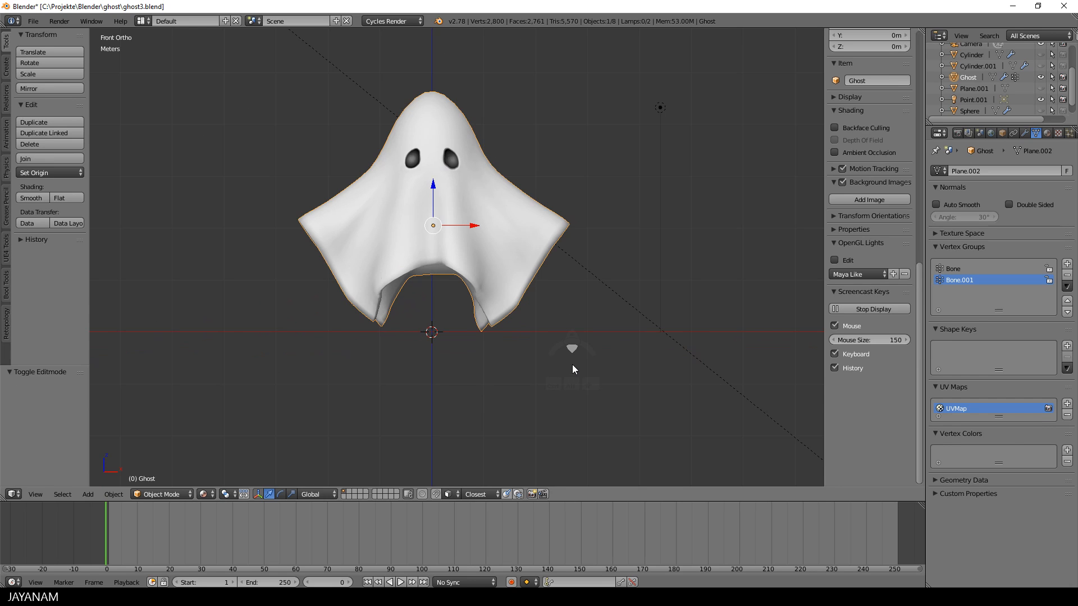
key(ctrl+s)
click(571, 365)
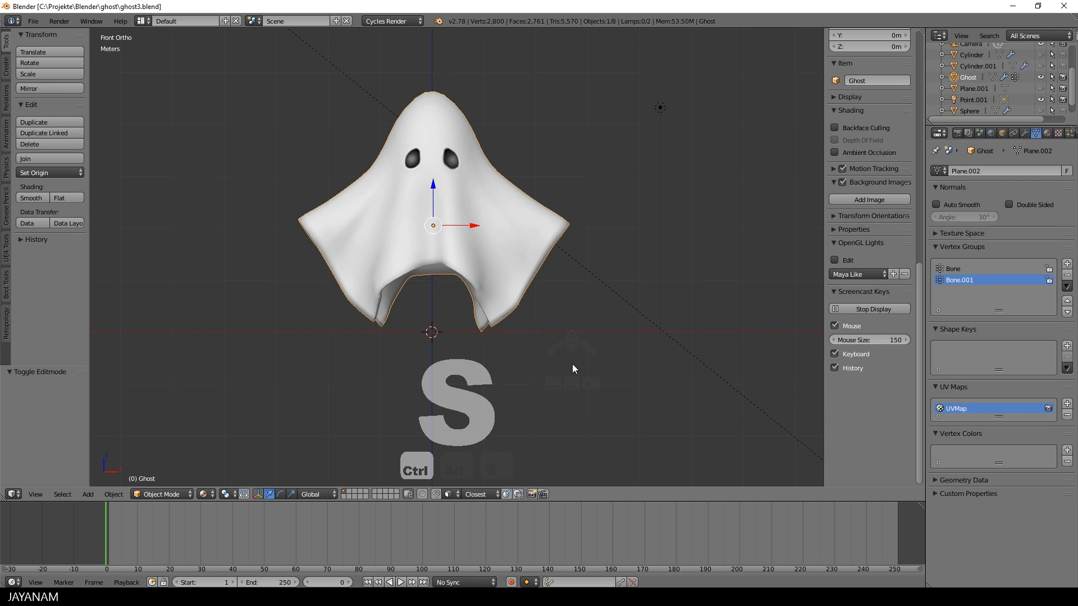
- Add a single-bone armature, raise it about 1.395 m along Z, and enable its X-Ray display
key(shift+a)
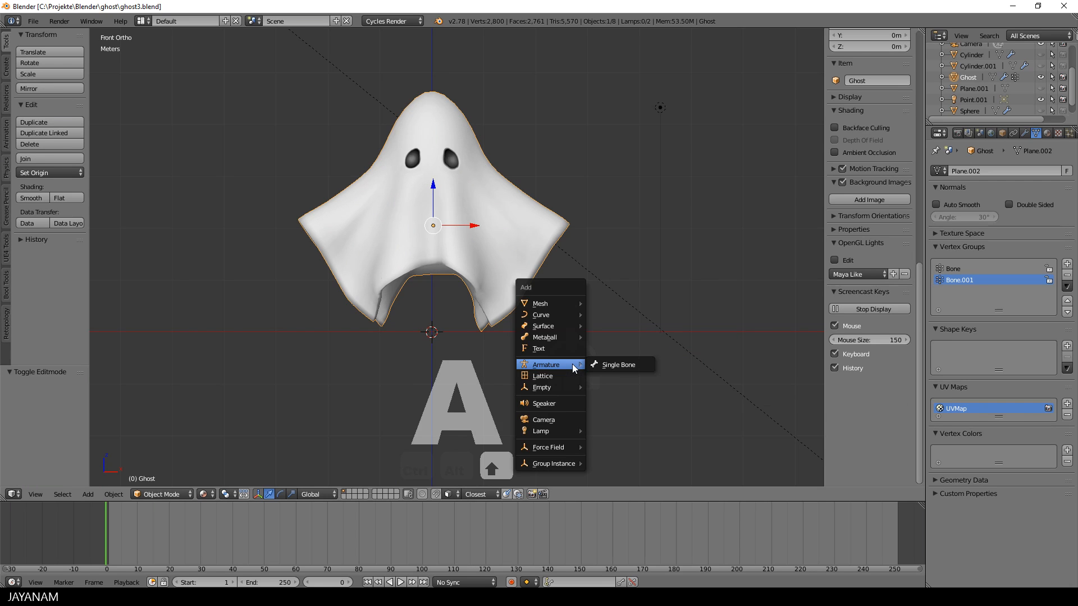
click(603, 366)
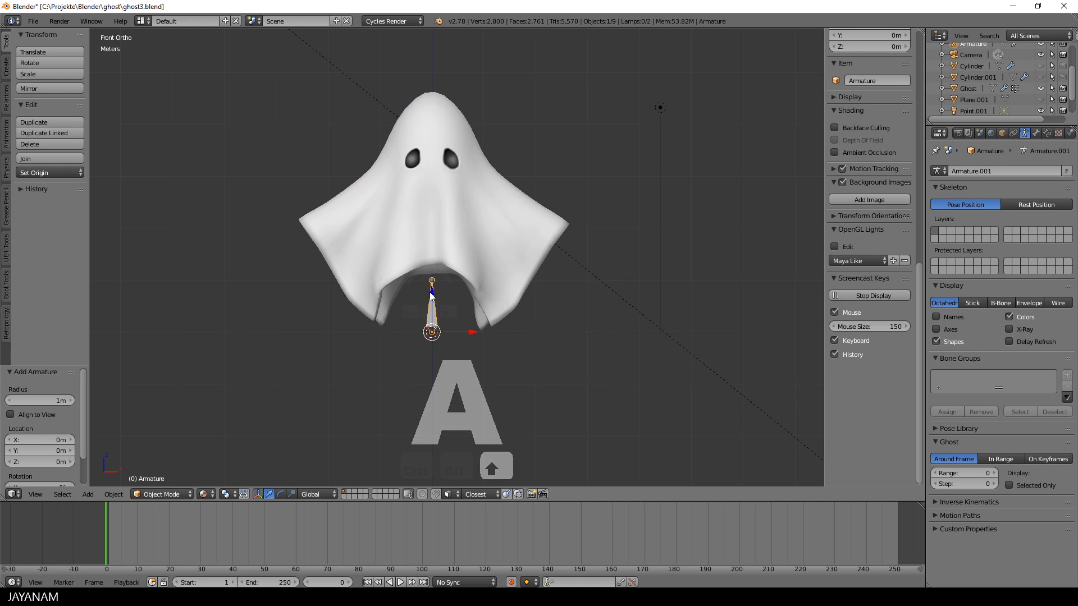
key(g)
key(z)
click(437, 220)
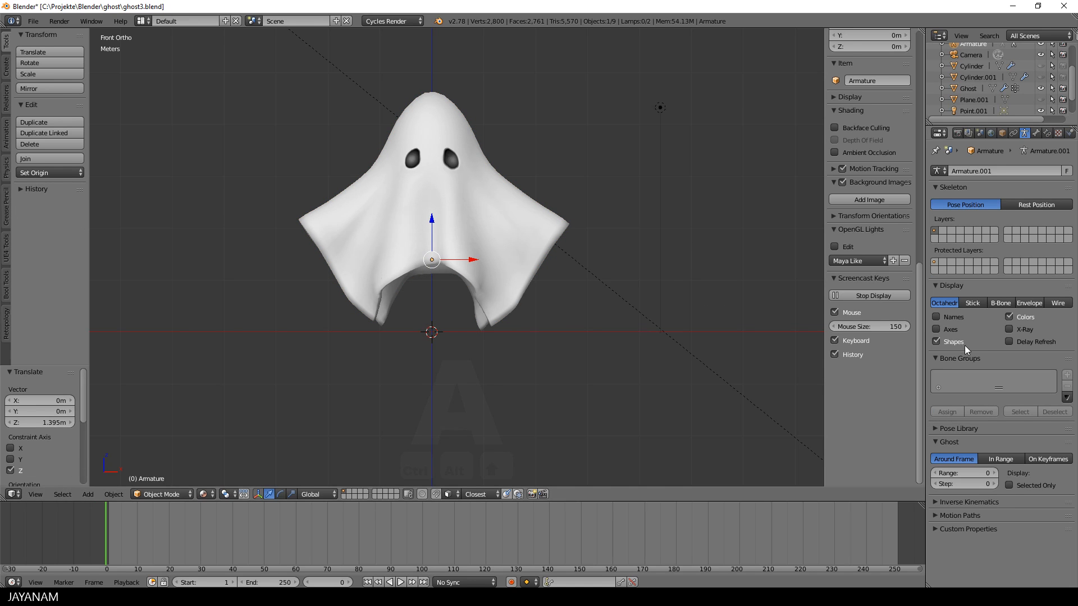
click(1009, 330)
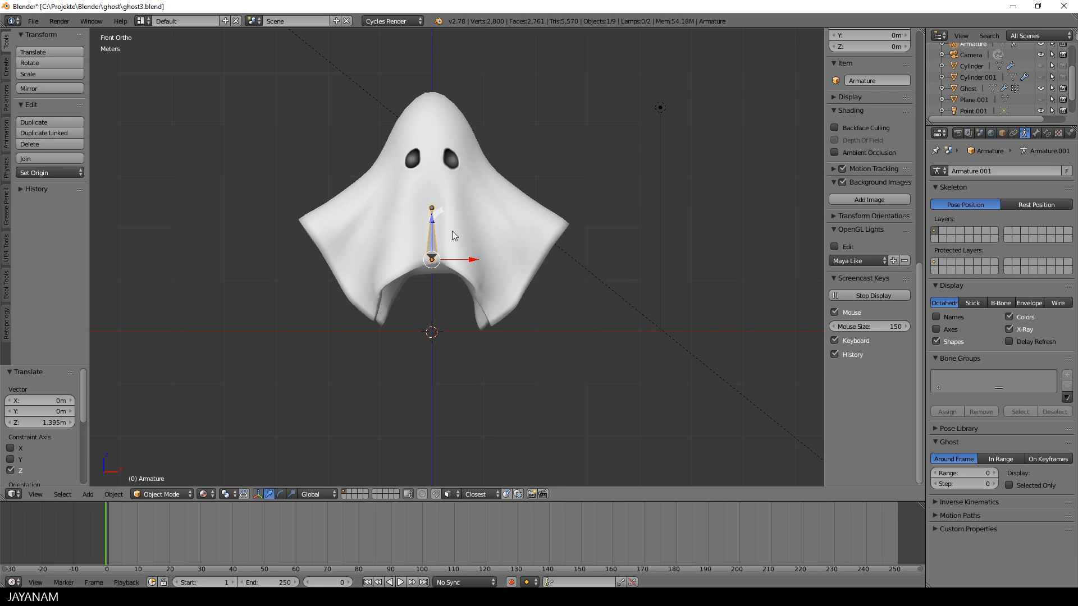
- Extrude a head bone about 2.174 m upward from the first bone's tip and raise their shared joint about 20.55 cm
key(Tab)
click(502, 231)
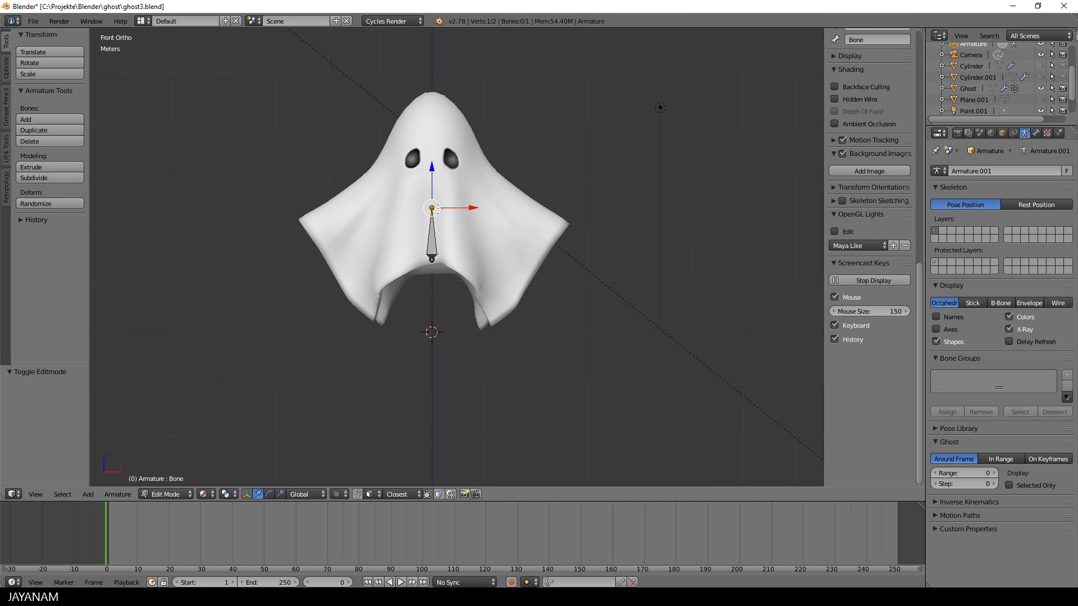
key(e)
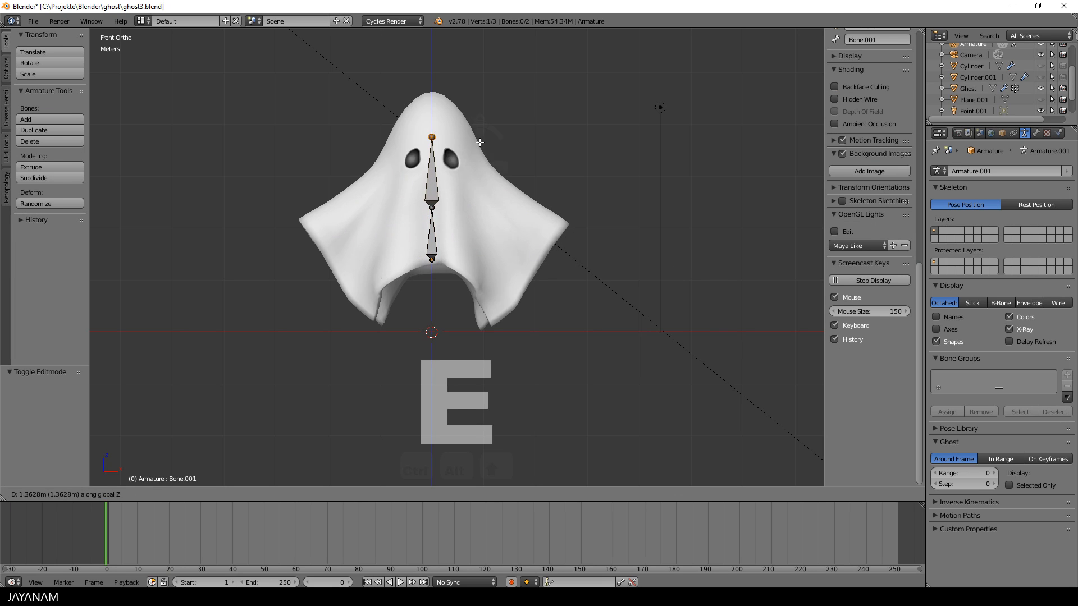
click(484, 104)
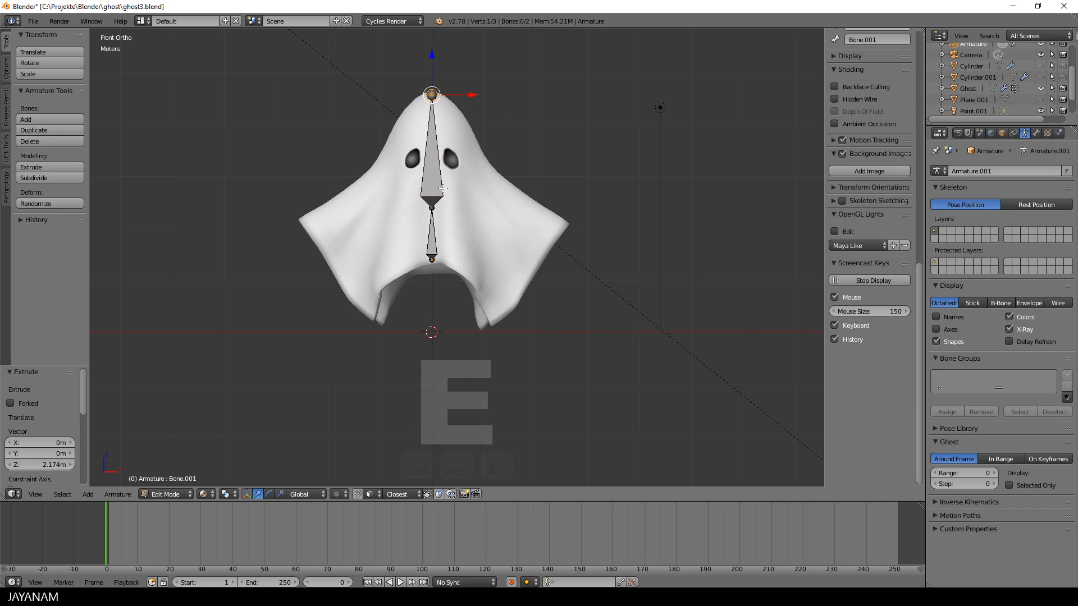
right_click(433, 212)
key(g)
key(z)
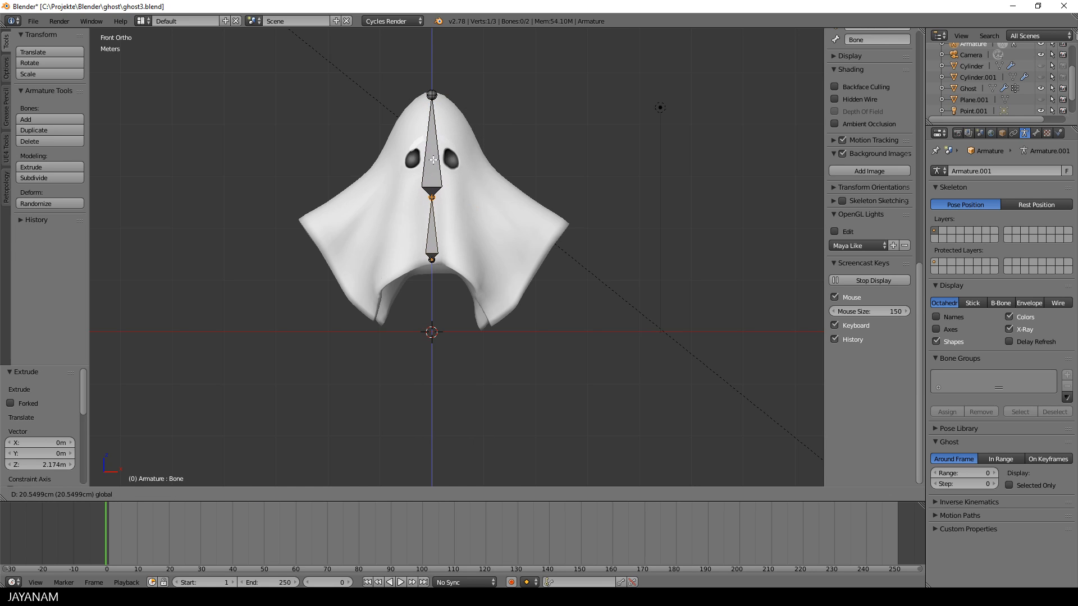
click(441, 178)
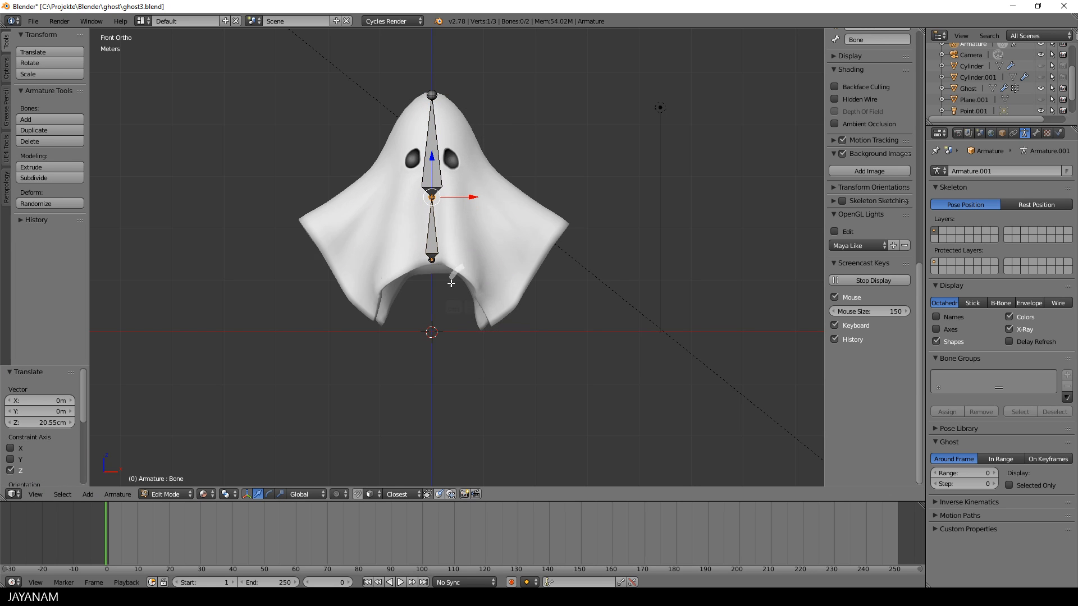
- With X-Axis Mirror on, extrude forked bones from the base joint, about 1.114 m sideways and 35.7 cm down, plus a second pair about 68 cm down
click(7, 67)
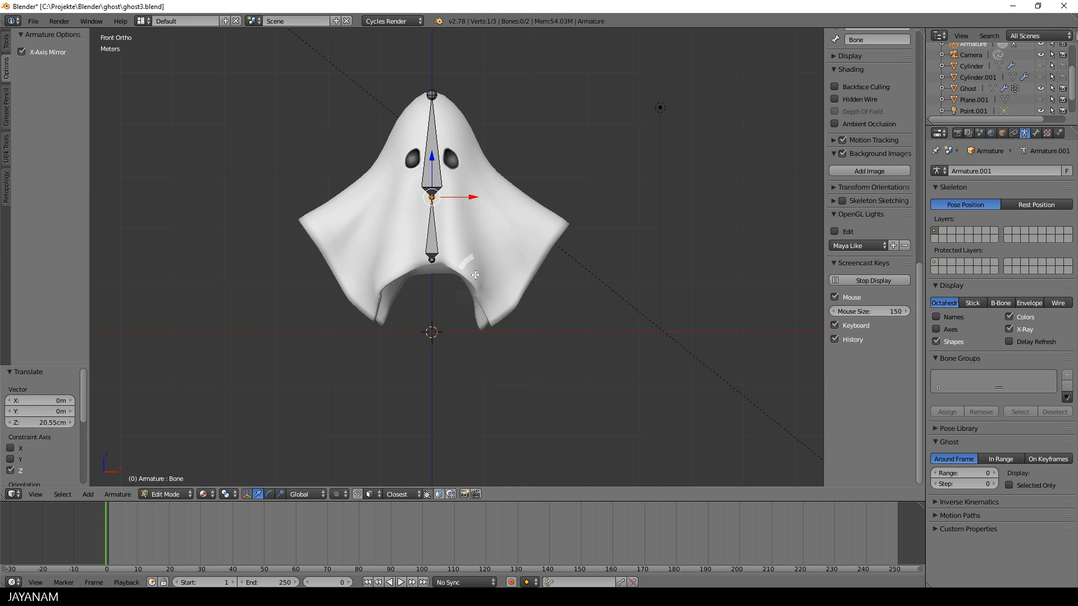
right_click(433, 258)
key(shift+e)
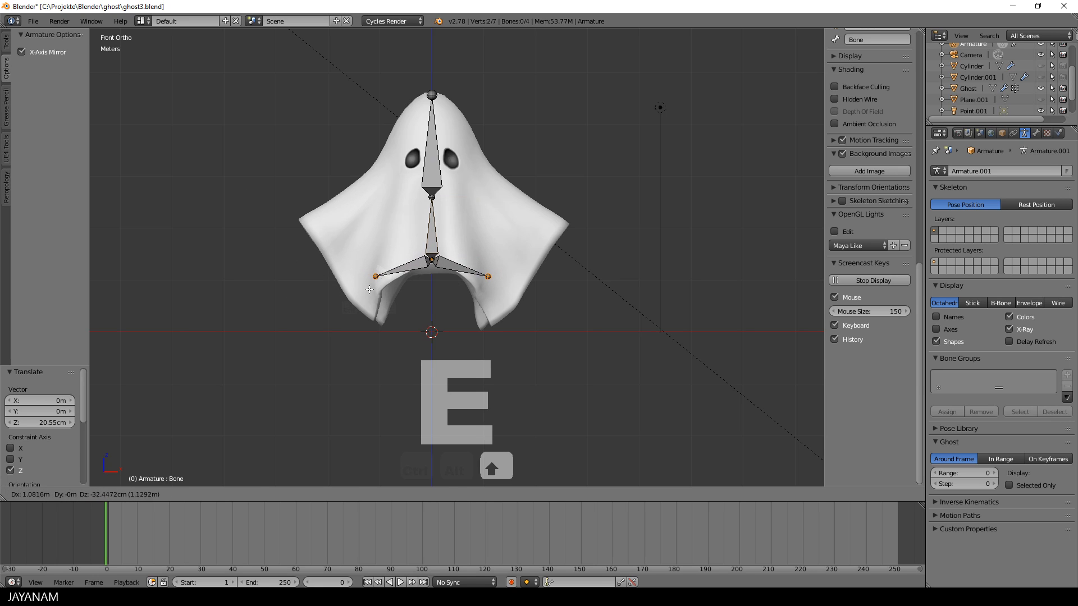
click(370, 291)
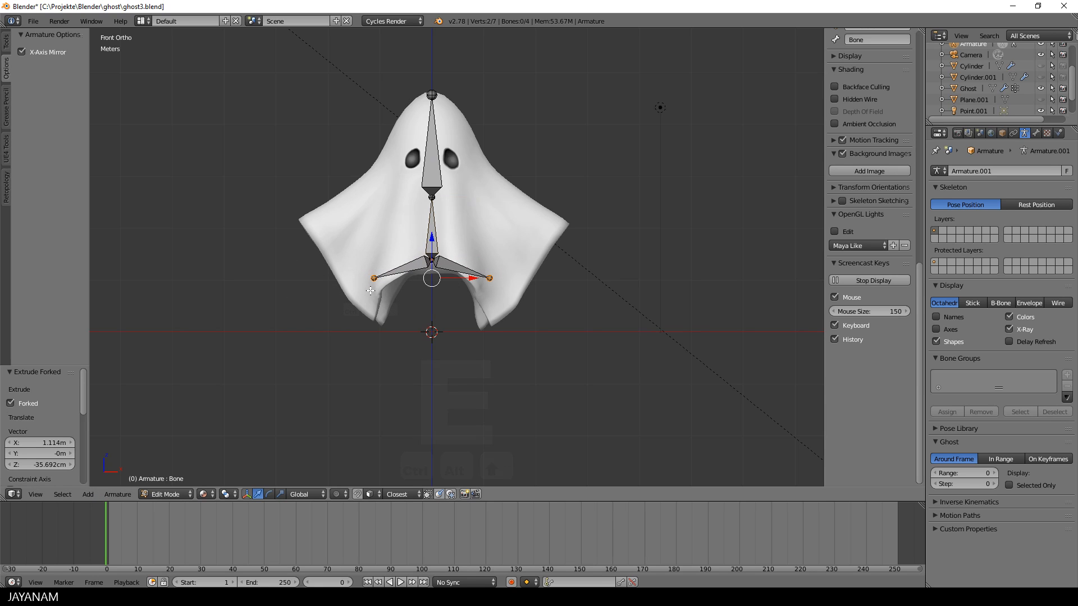
key(e)
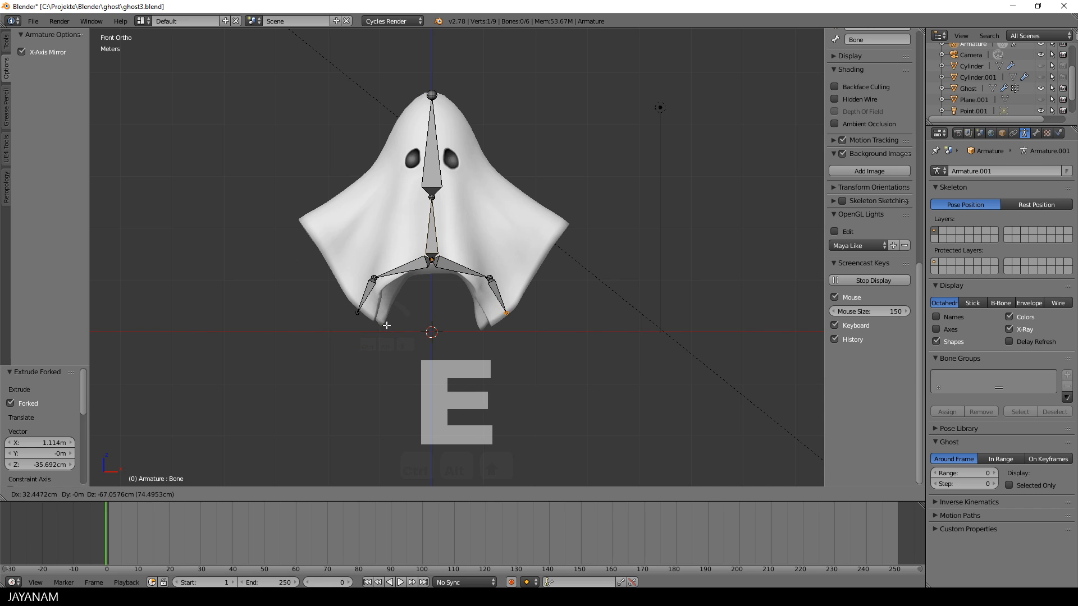
click(382, 324)
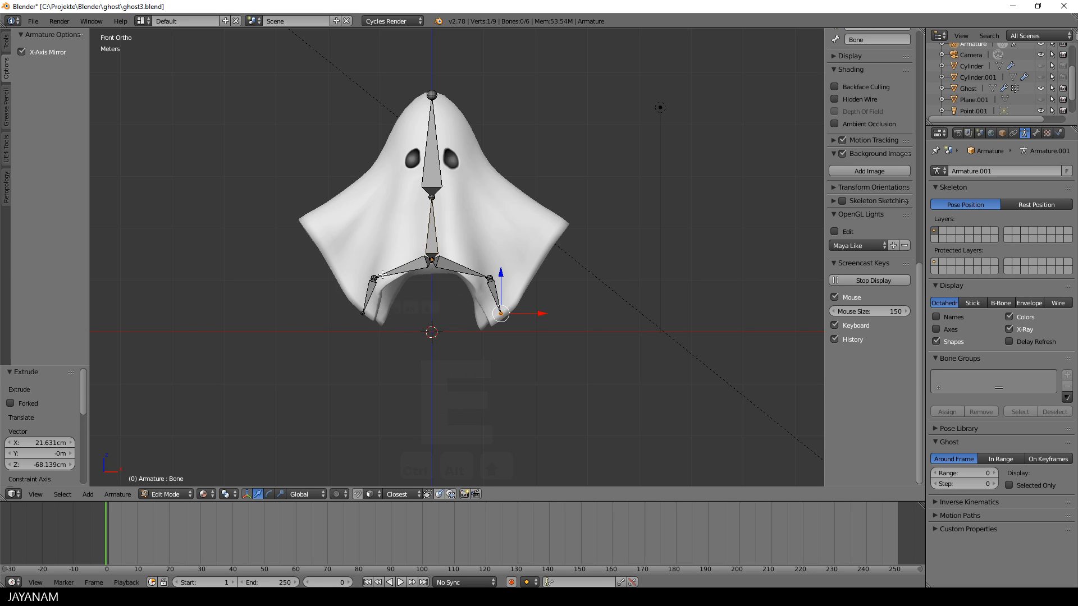
- Select both lower leg bones, move them about -63.8 cm along Y in side view, and rotate them about -12.1°
shift+right_click(372, 280)
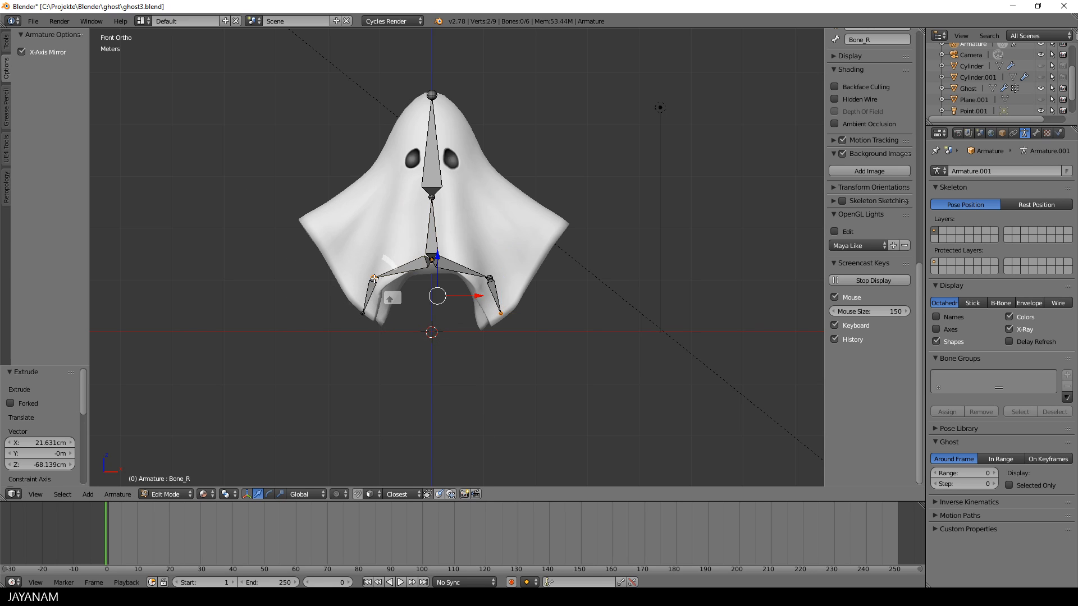
shift+right_click(489, 277)
right_click(361, 316)
key(KP_3)
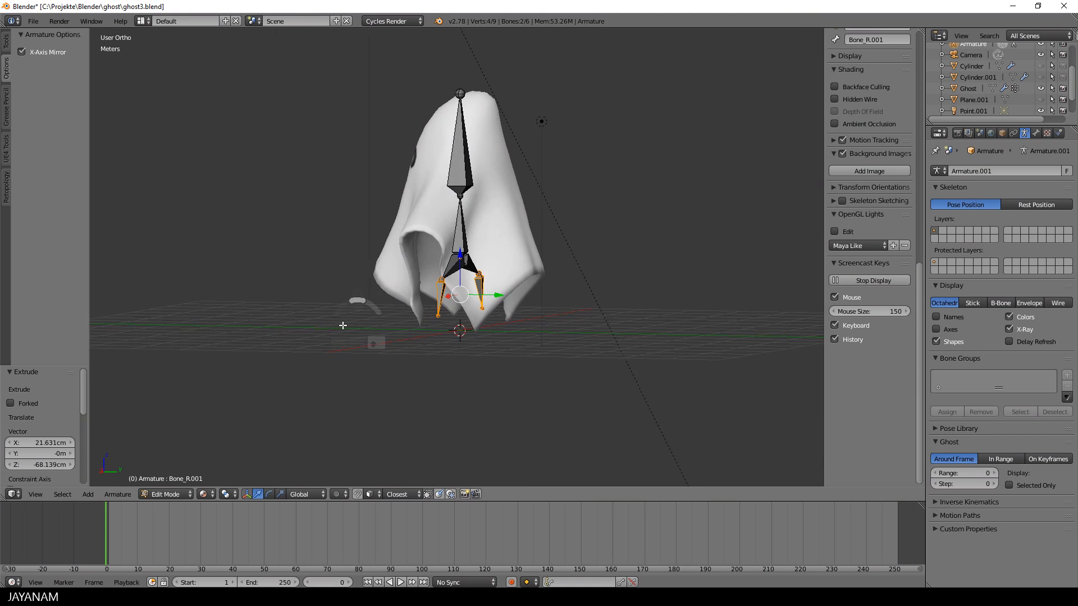
key(g)
key(y)
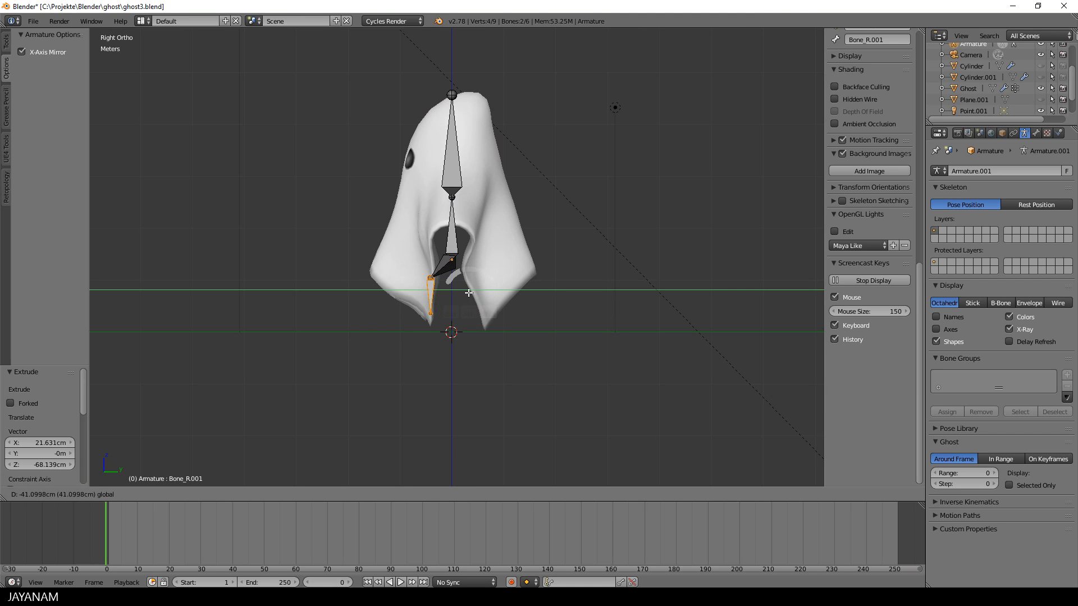
click(462, 316)
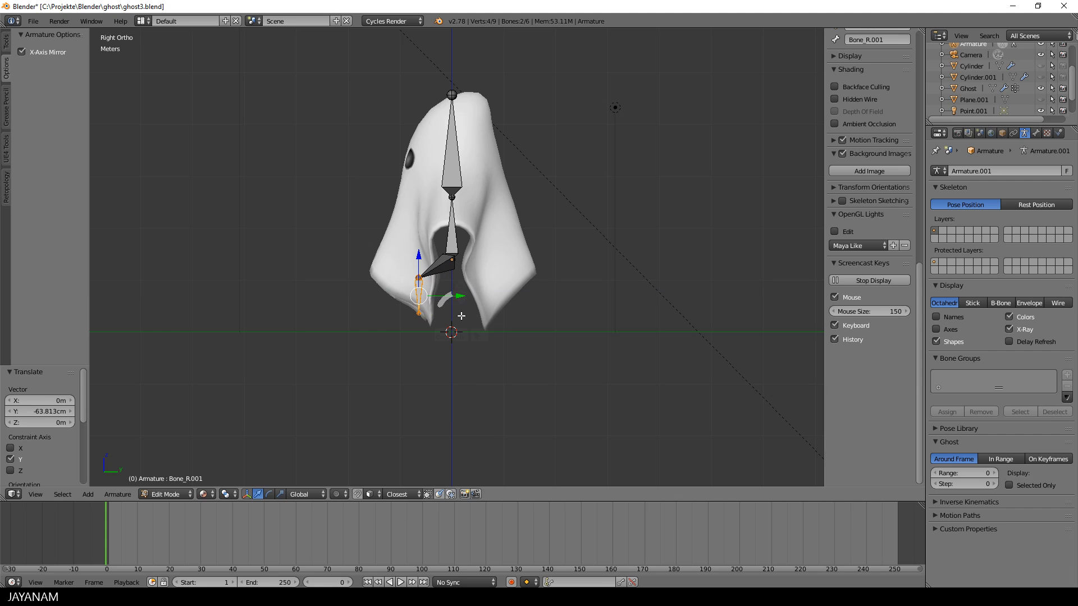
key(r)
click(470, 308)
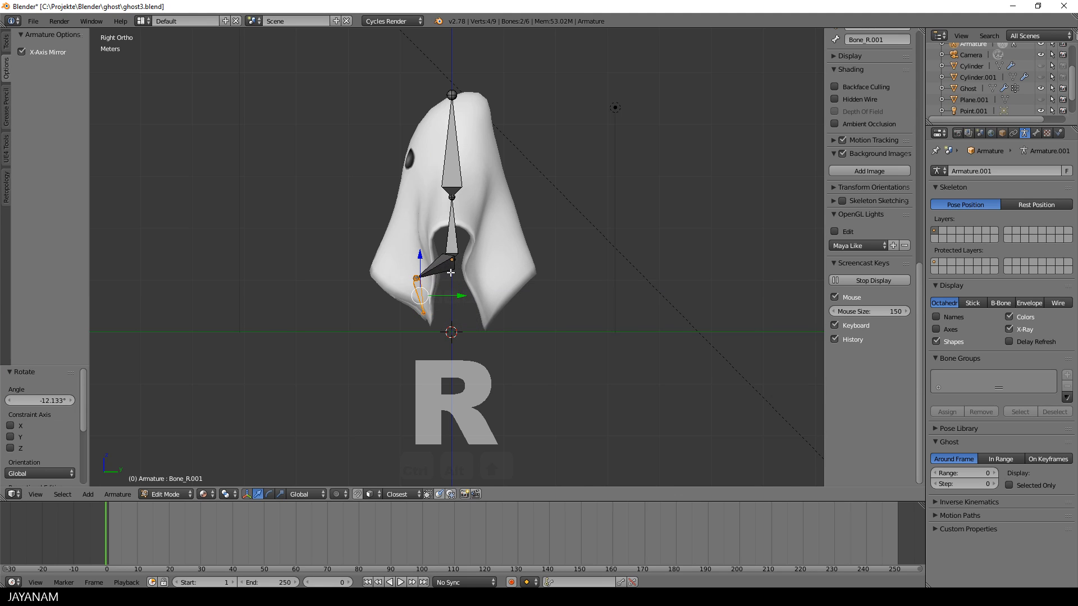
middle_drag(454, 265, 344, 284)
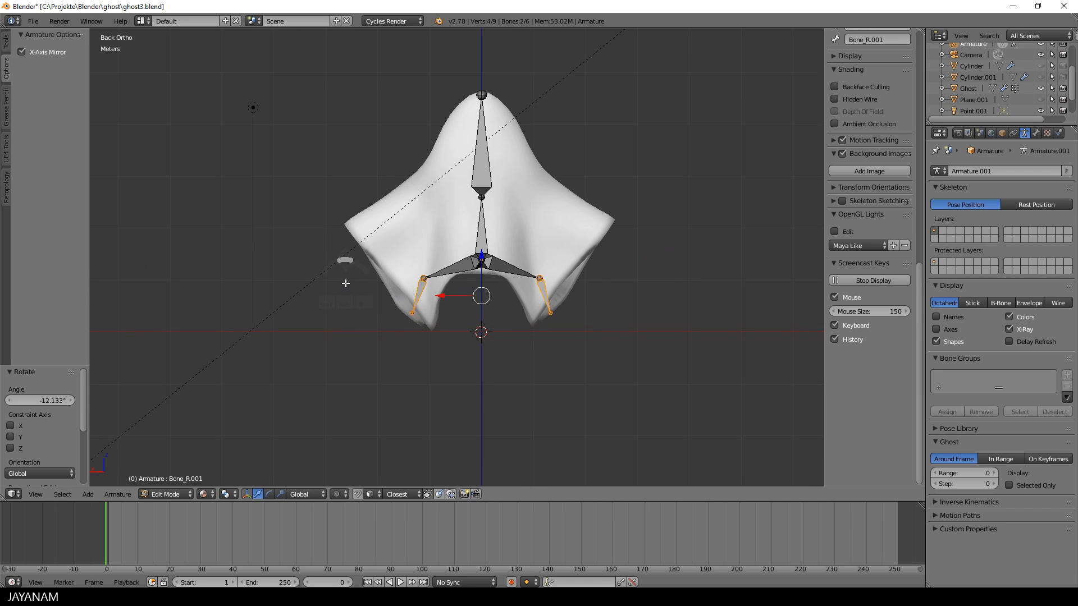
scroll(442, 291, up, 3)
scroll(504, 262, up, 2)
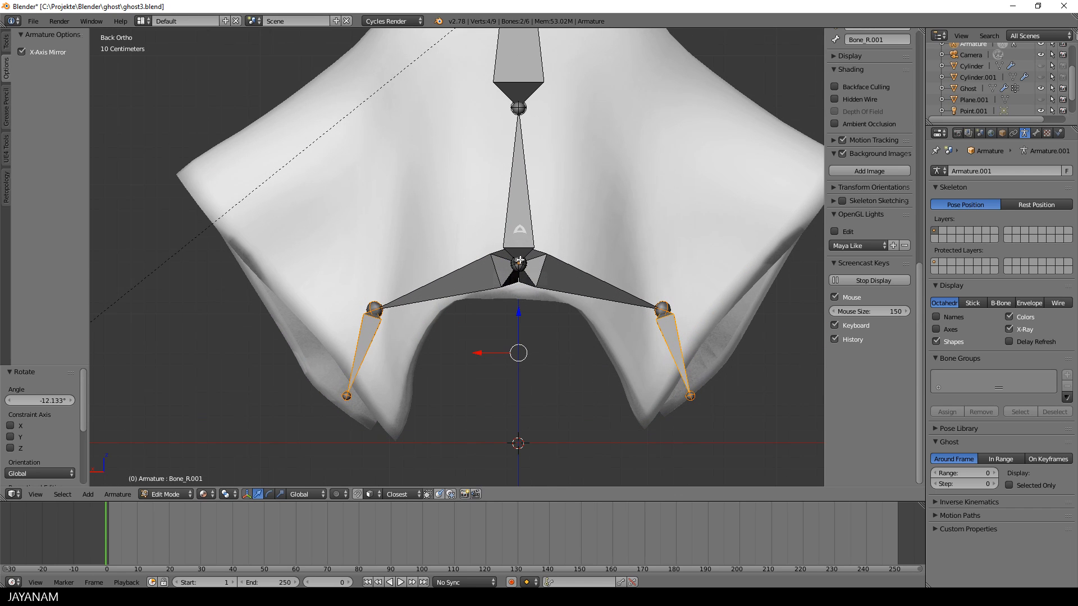
- Extrude a second forked pair of bones from the base joint, about 1.109 m sideways and 33.3 cm down, then lower bones about 71.2 cm down
right_click(520, 260)
scroll(512, 308, down, 4)
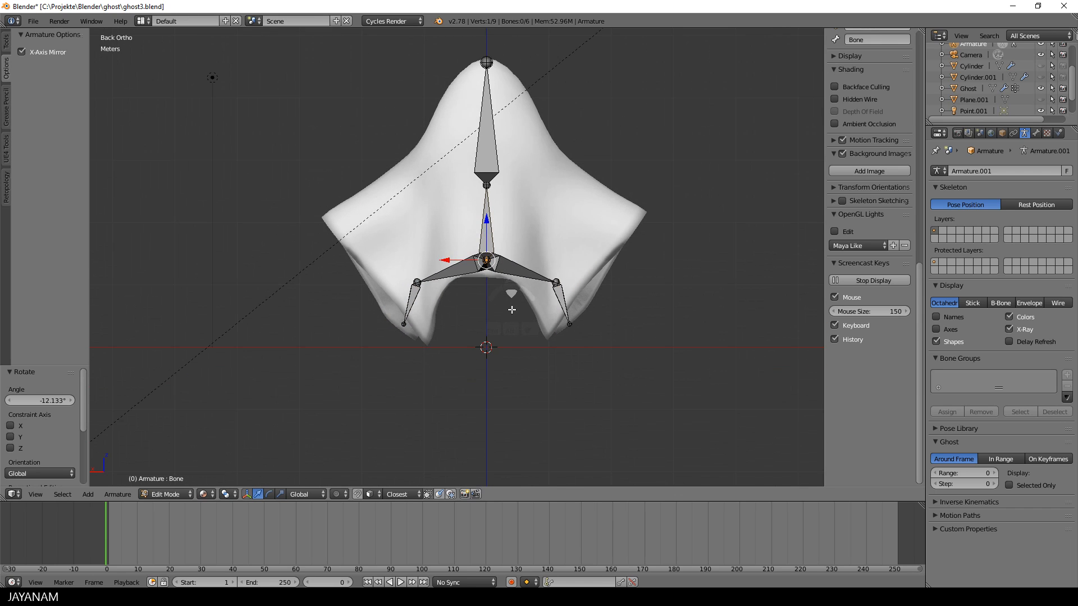
key(shift+e)
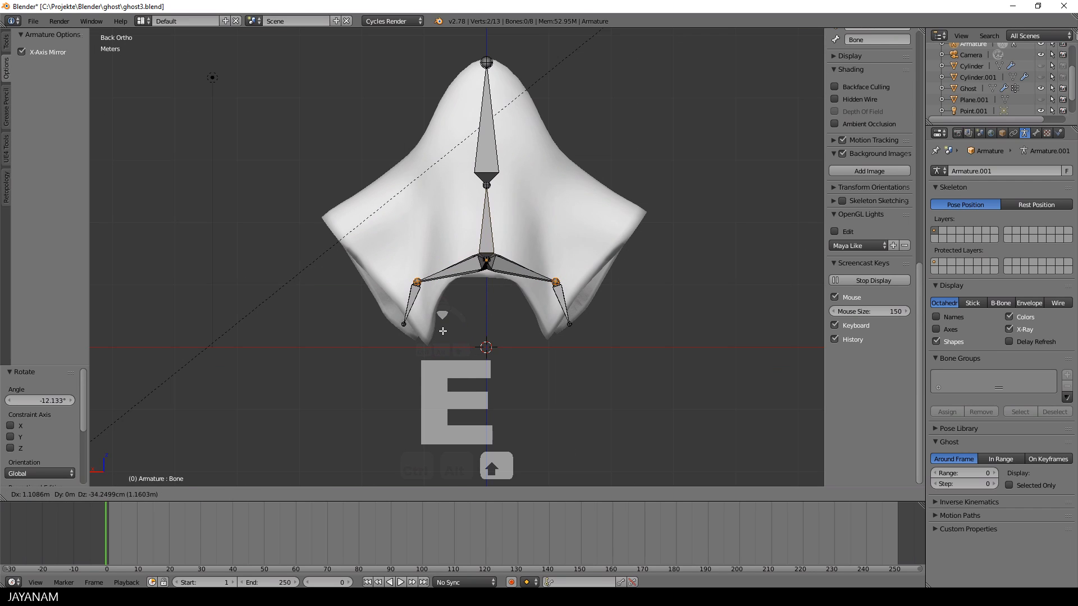
click(443, 331)
key(e)
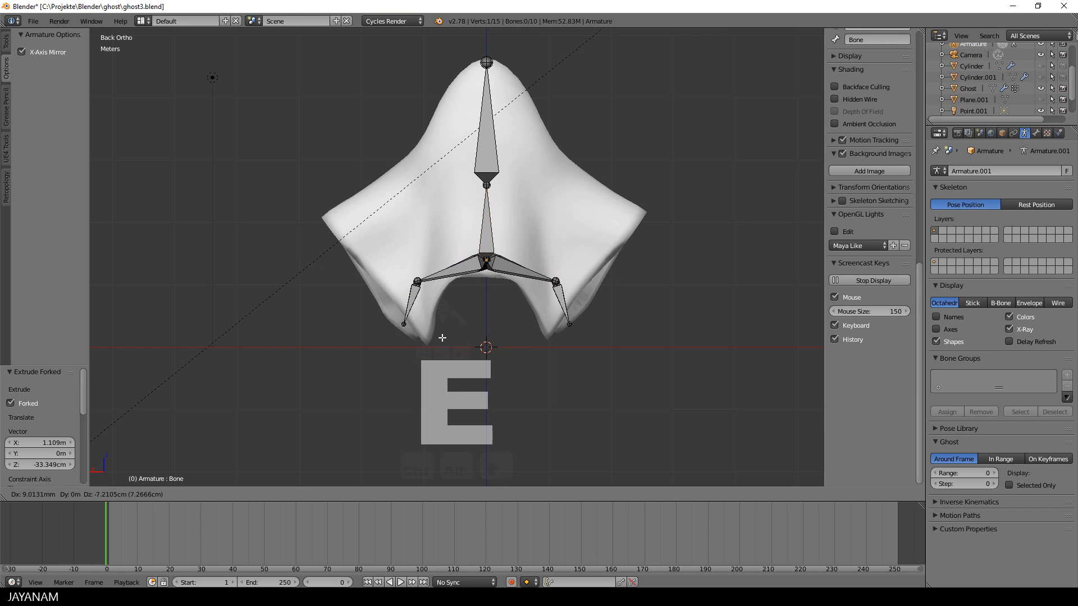
click(441, 340)
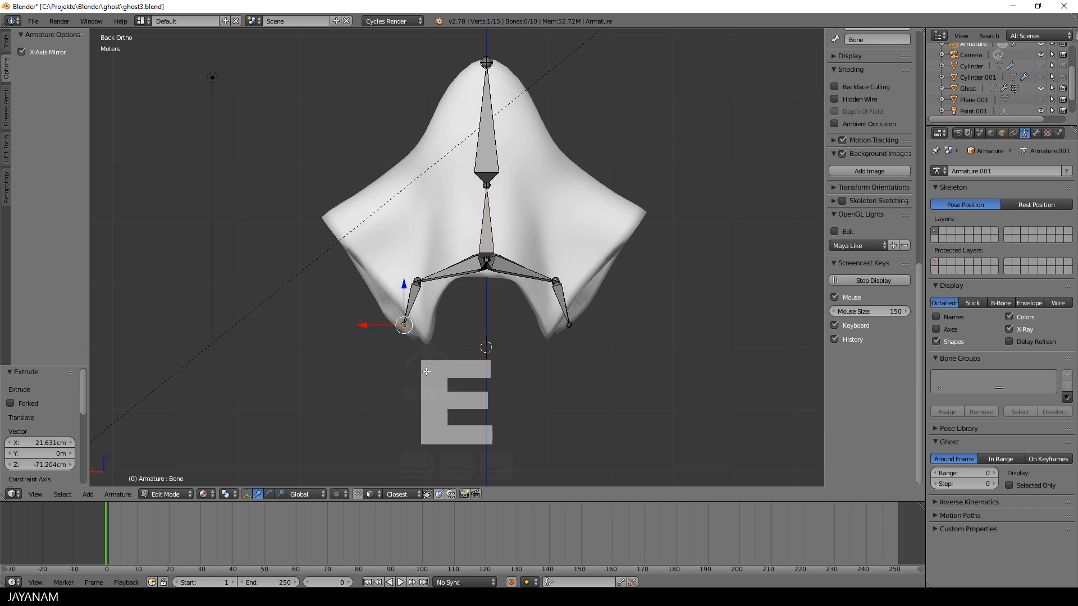
- Select the new mirrored pair of lower leg bones and move them about 79.8 cm along Y, towards the back of the cloth
key(KP_3)
scroll(439, 303, up, 5)
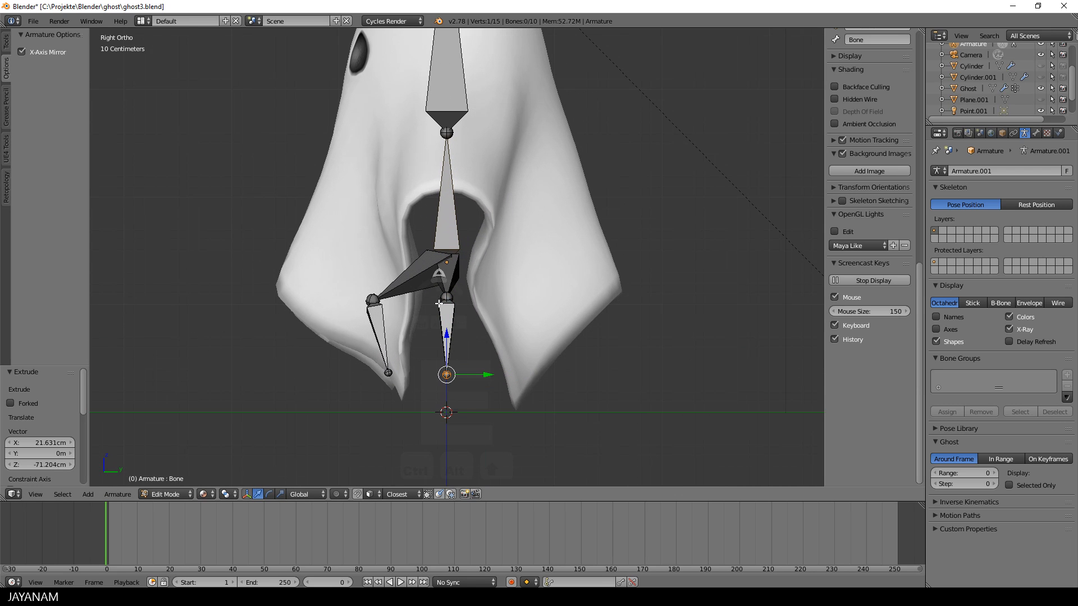
right_click(451, 378)
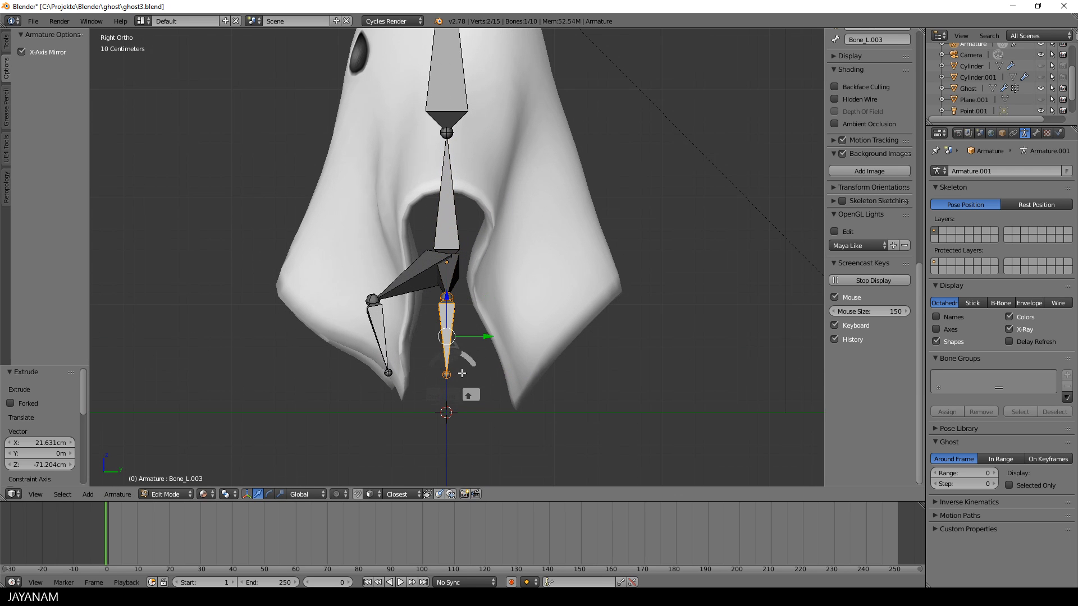
middle_drag(470, 394, 527, 335)
shift+right_click(582, 300)
shift+right_click(602, 376)
key(KP_3)
drag(492, 335, 573, 325)
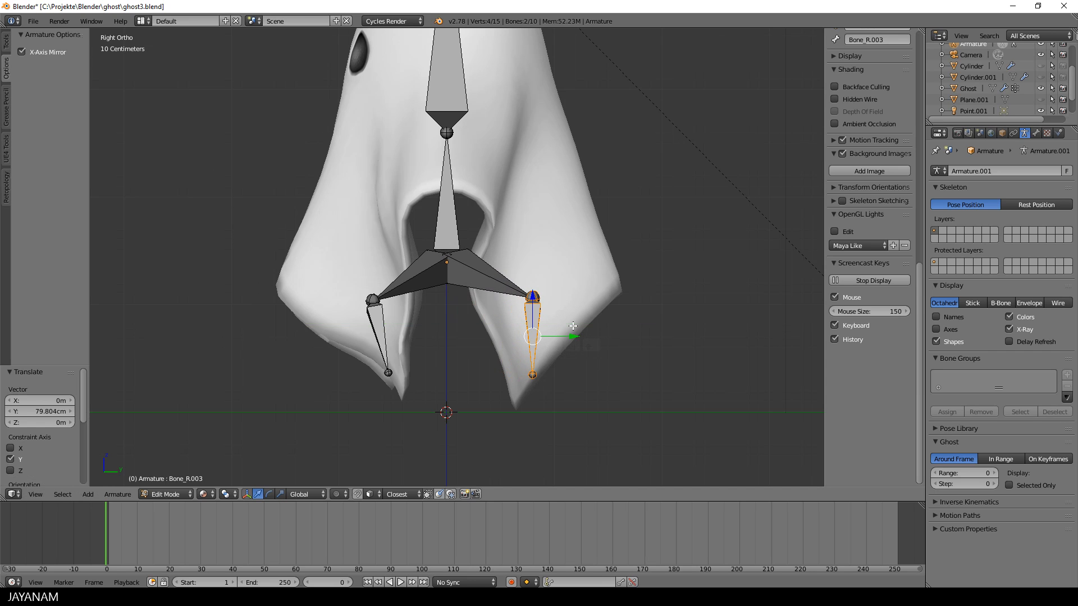
- Return to Object Mode and parent the ghost mesh to the armature with automatic weights
scroll(432, 346, down, 5)
middle_drag(407, 316, 551, 306)
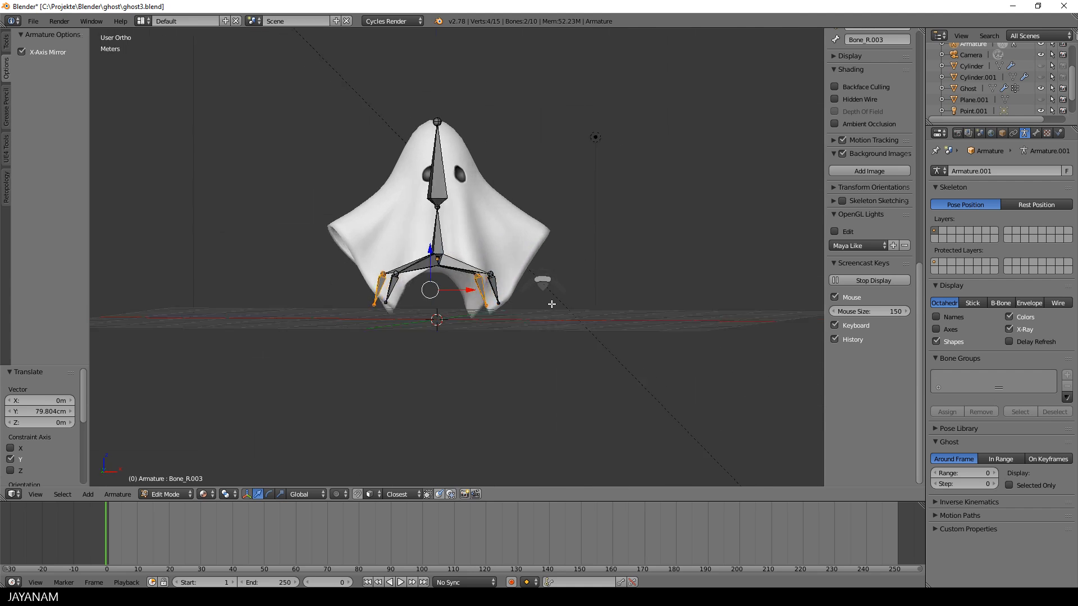
key(KP_1)
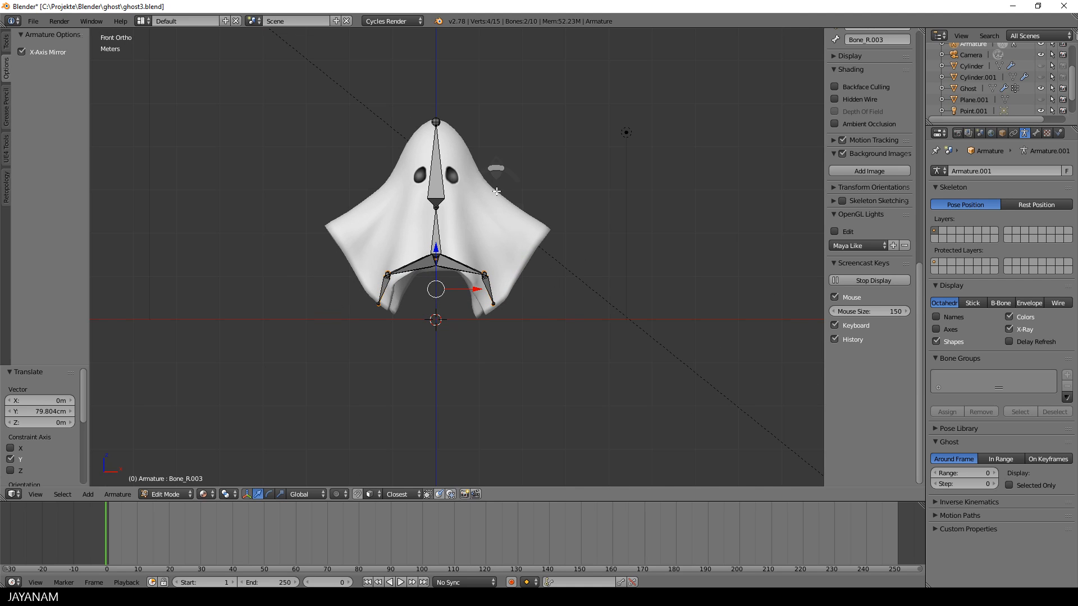
key(Tab)
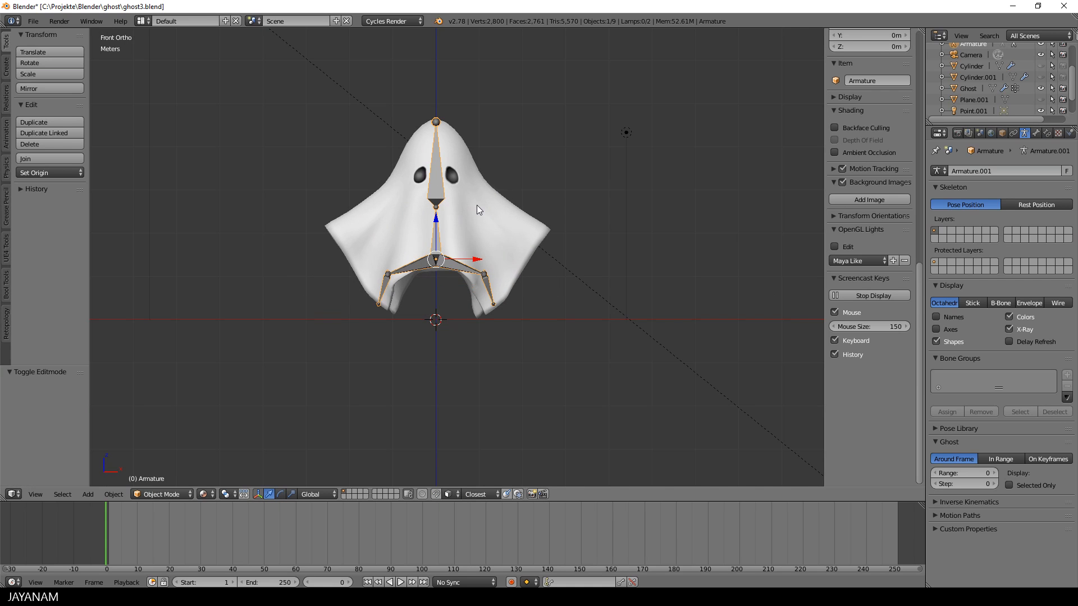
right_click(477, 204)
shift+right_click(437, 160)
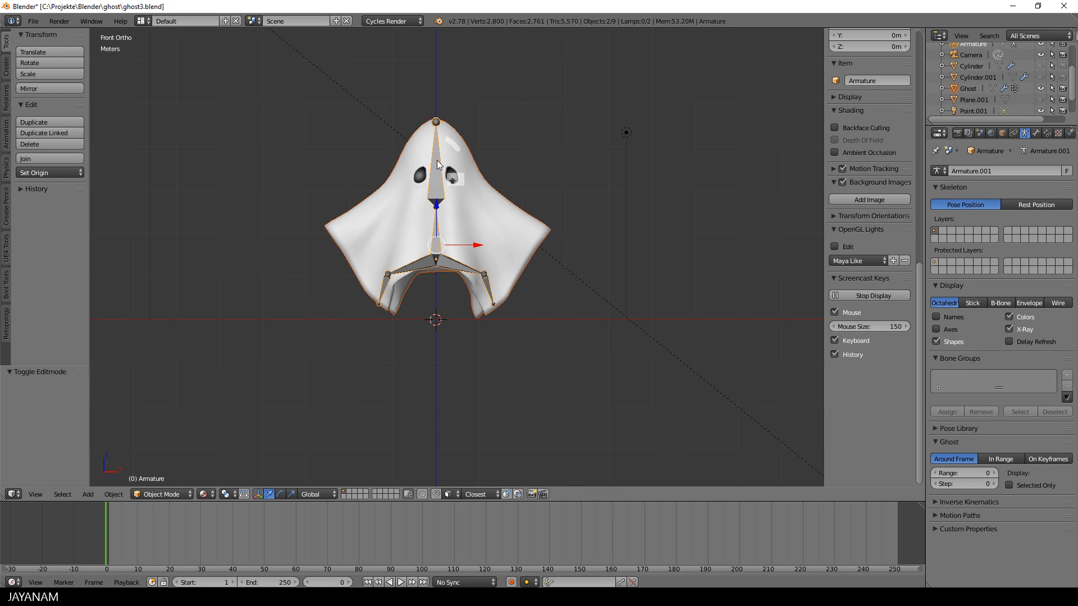
key(ctrl+p)
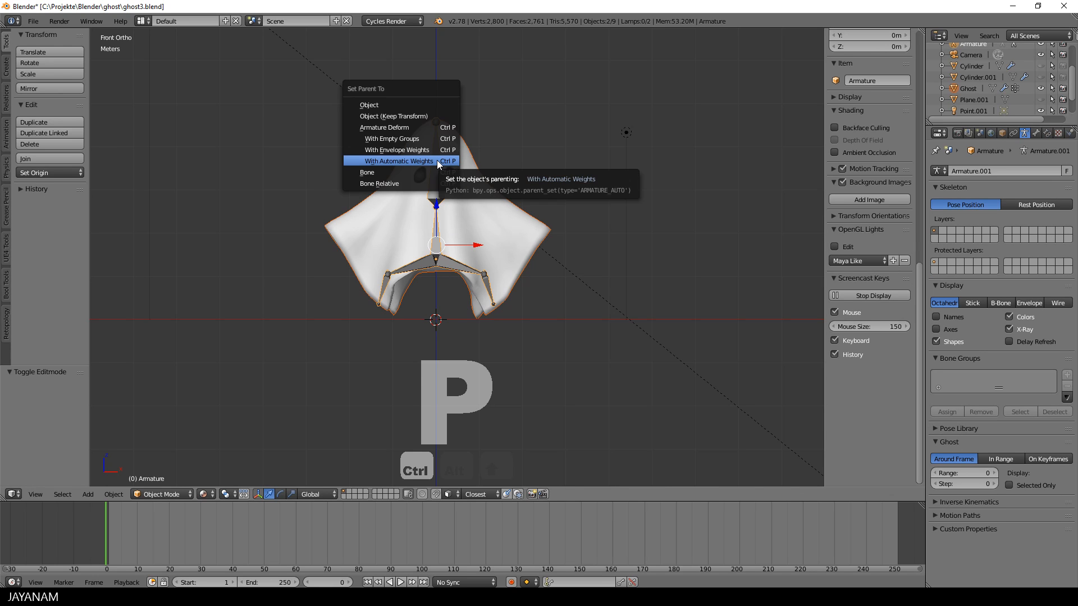
click(437, 161)
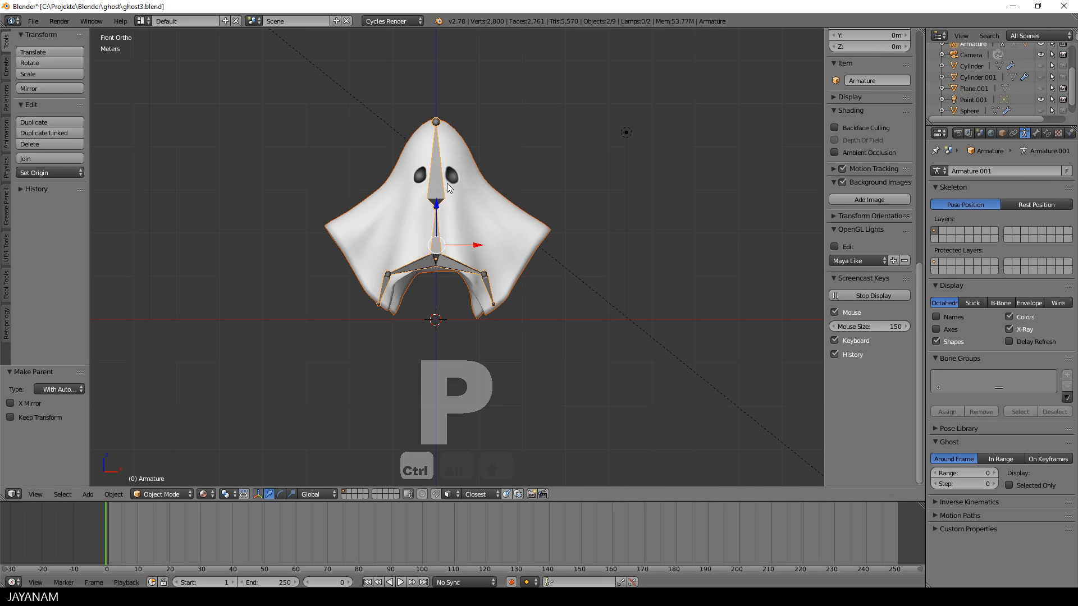
- Select the armature and switch it to Pose Mode
right_click(439, 186)
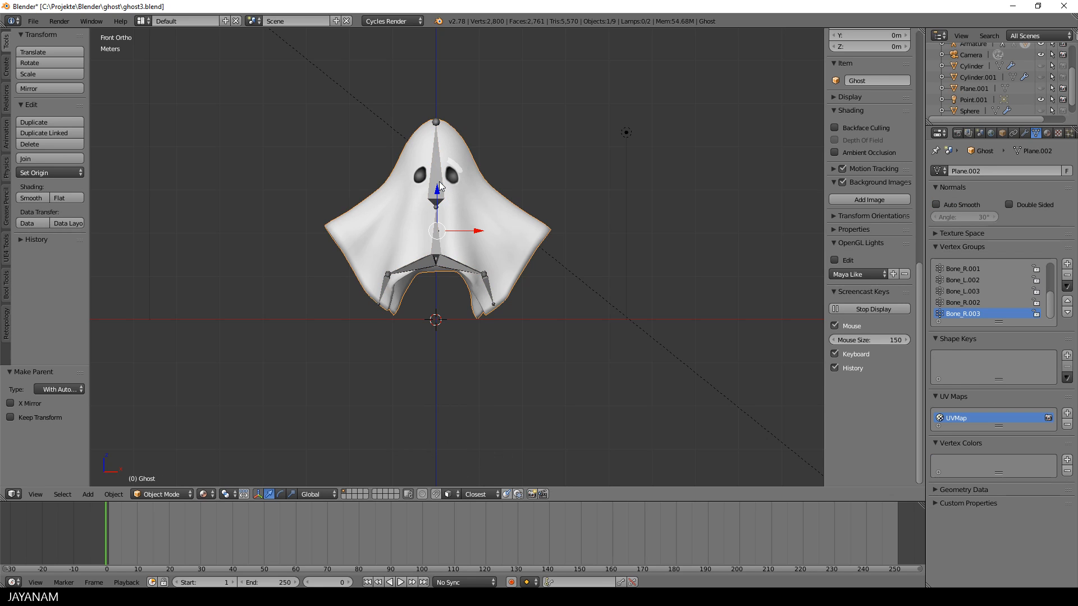
right_click(439, 181)
key(Tab)
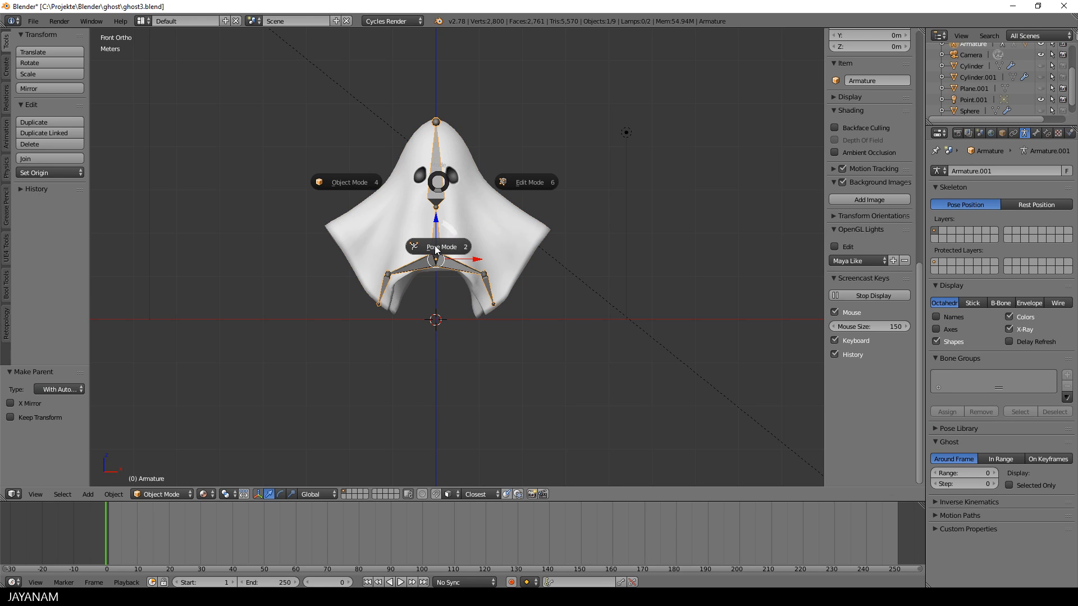
click(437, 250)
- Try rotating the head bone and the ghost's left front lower leg bone to test how the cloth deforms
right_click(438, 180)
key(r)
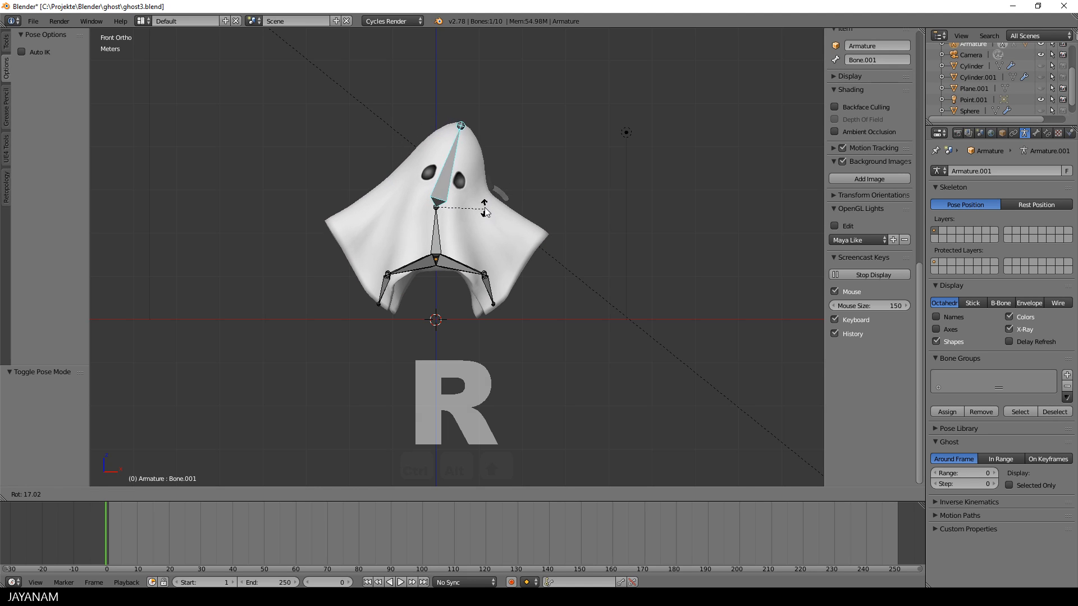
right_click(484, 212)
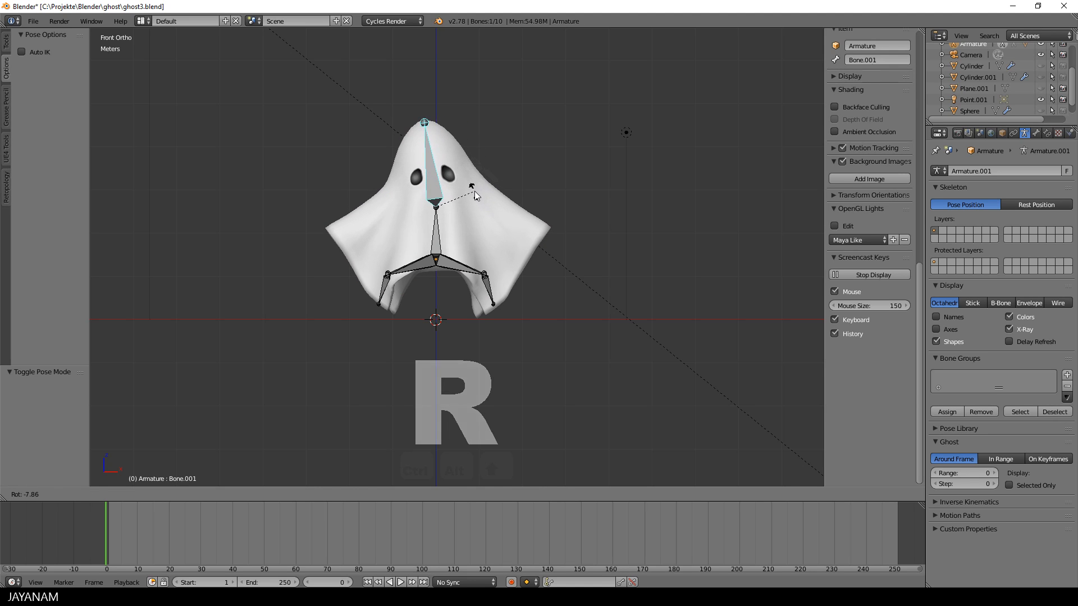
right_click(487, 295)
key(r)
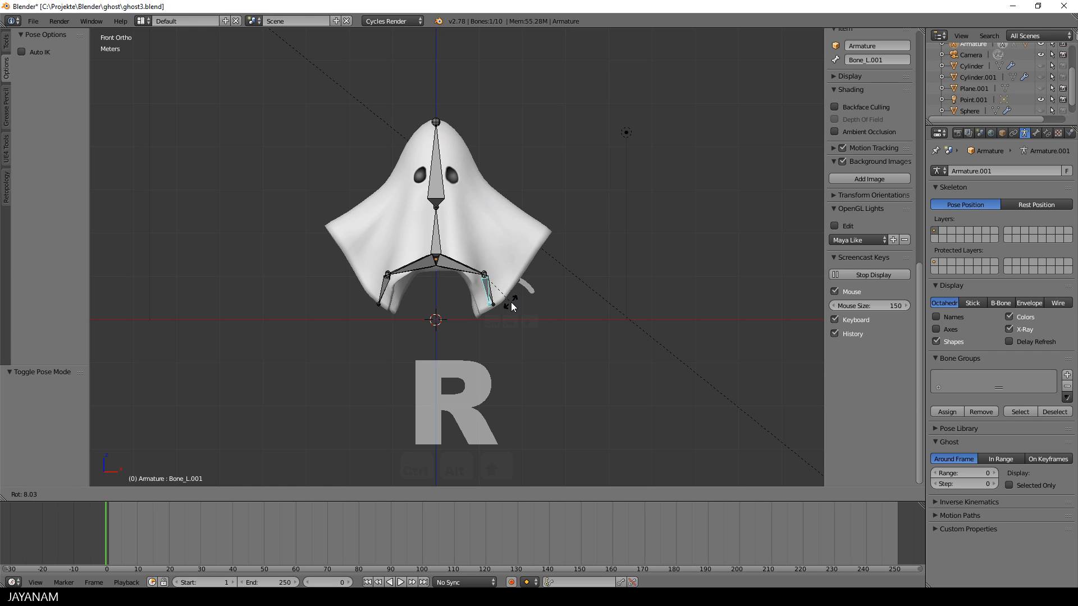
right_click(521, 293)
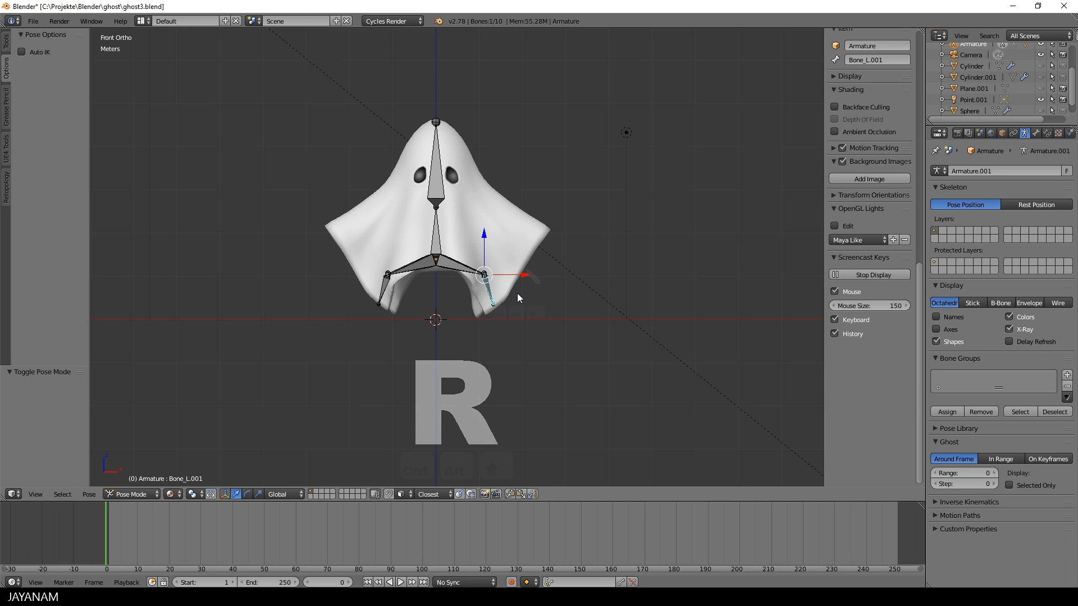
- On the ghost's right side, rotate the front lower leg bone about 24.7°, its upper bone about 14.5°, and the rear lower bone about -6.8°
right_click(379, 300)
key(r)
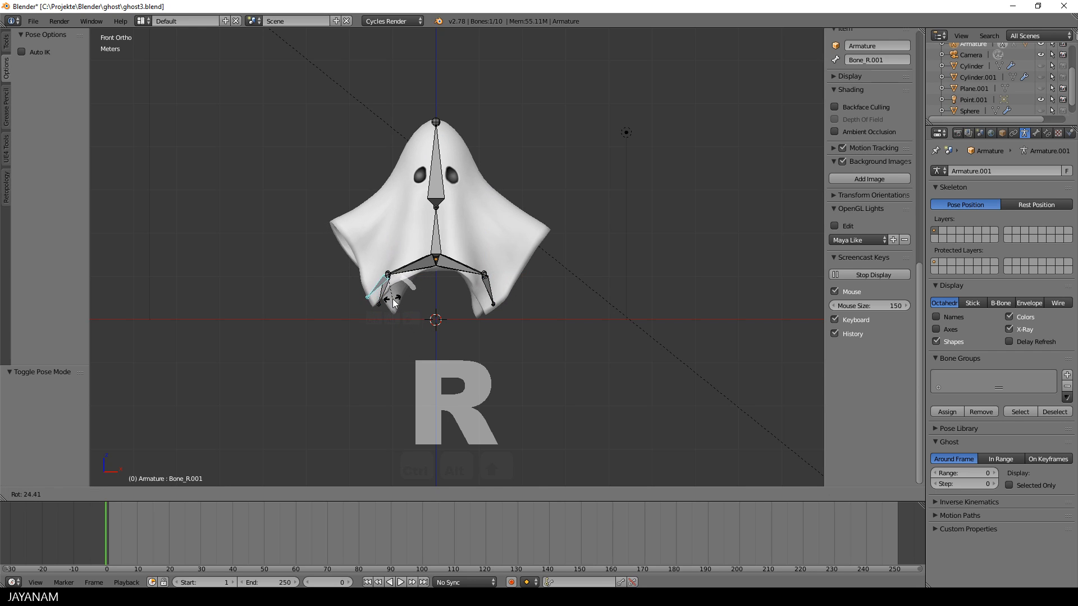
click(394, 304)
right_click(412, 263)
key(r)
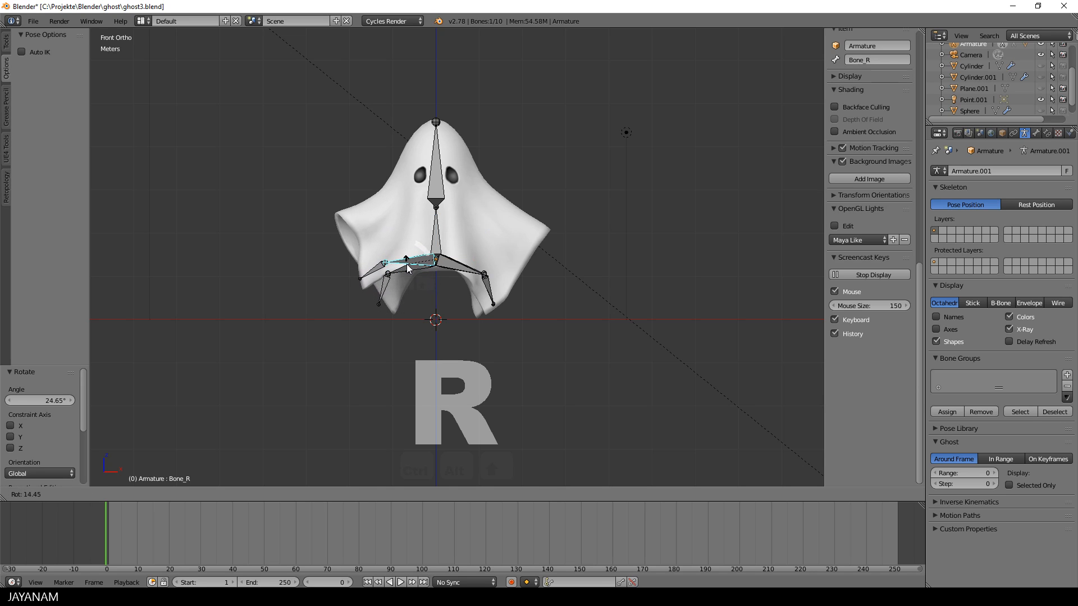
click(407, 268)
right_click(384, 289)
key(r)
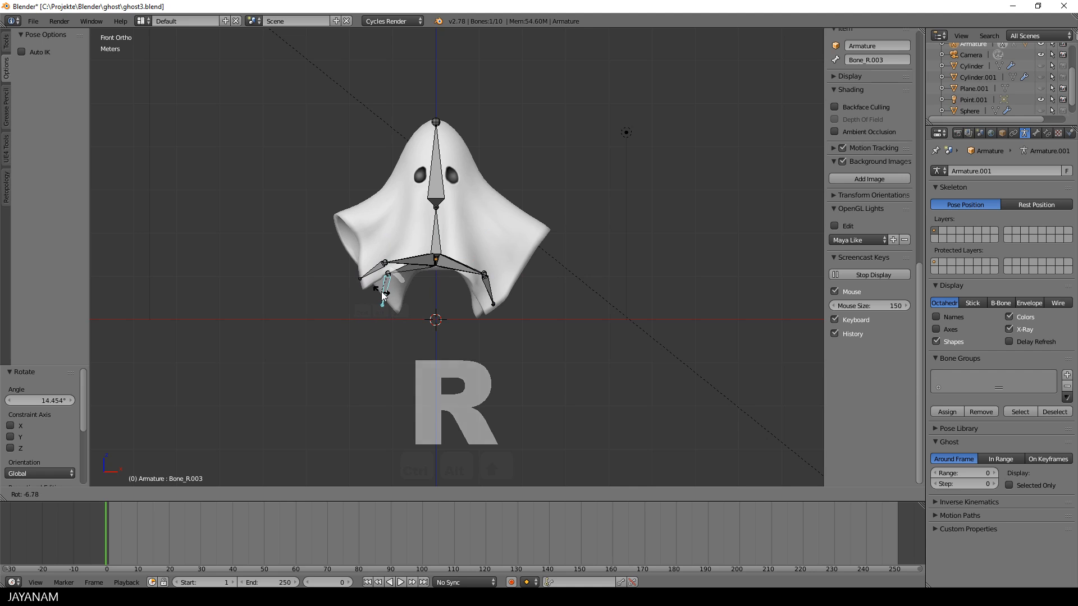
click(386, 308)
- Rotate the central body bone about 13.3° and the head bone about -13.8° in front view
right_click(431, 242)
key(r)
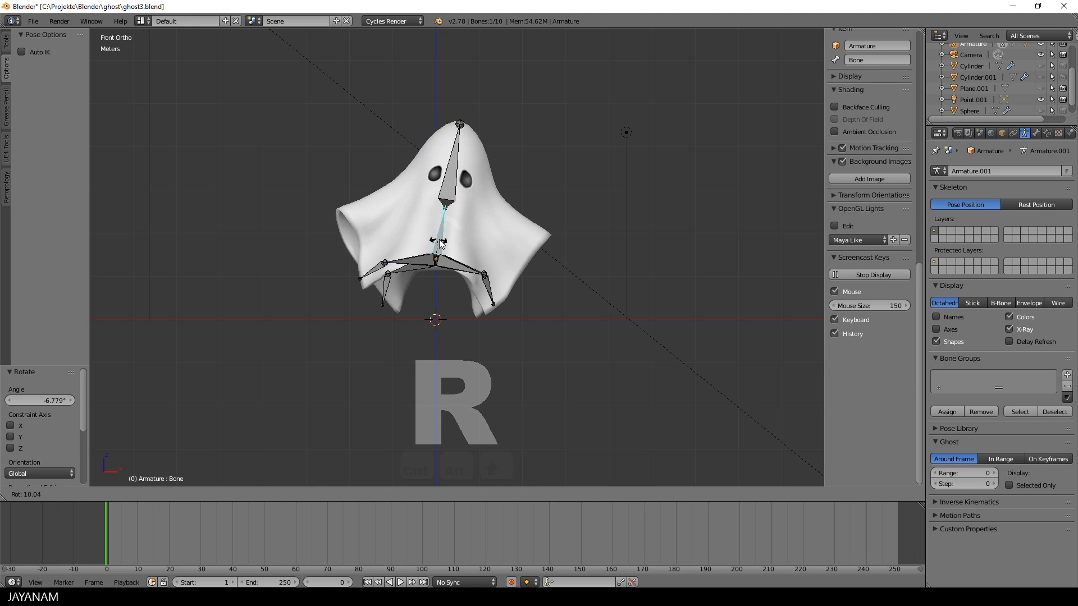
click(440, 242)
right_click(452, 198)
key(r)
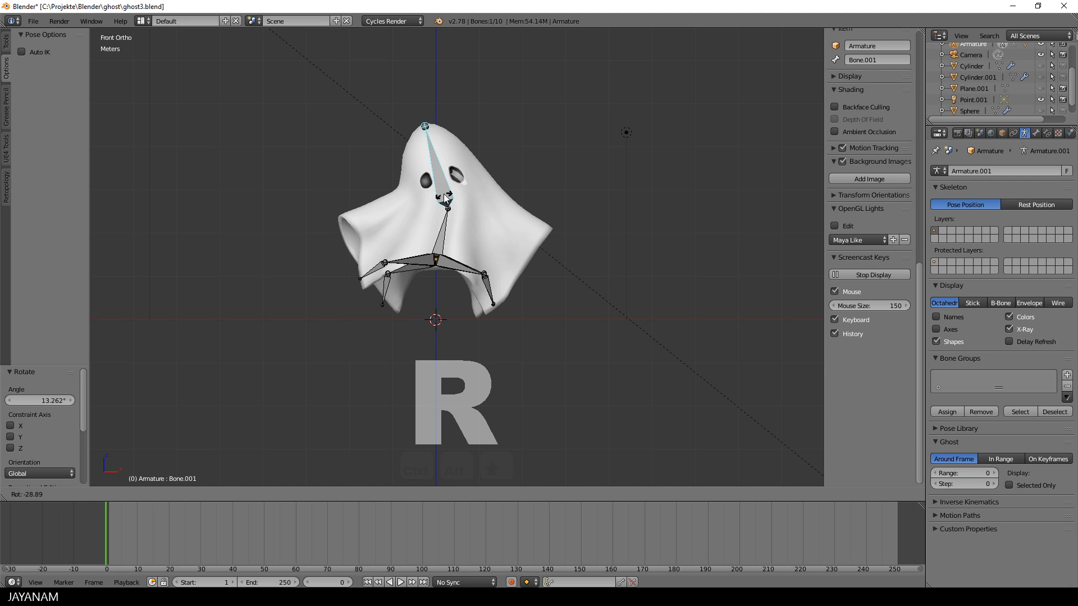
click(449, 198)
- In side view, rotate the ghost's left front lower leg bone about 17.6° and its upper bone about -11.9°
key(KP_3)
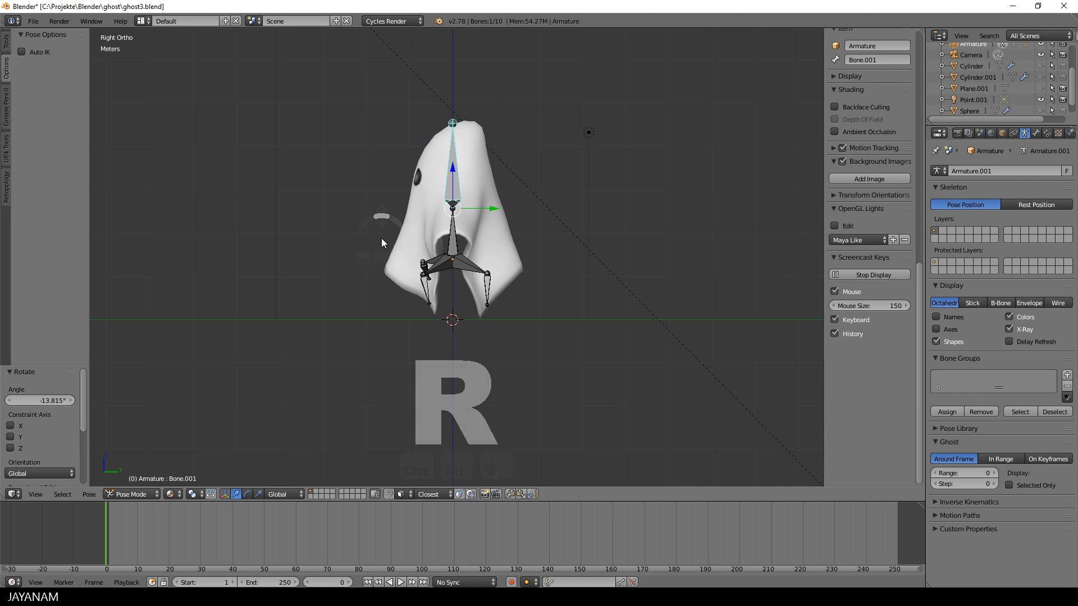
right_click(424, 297)
key(r)
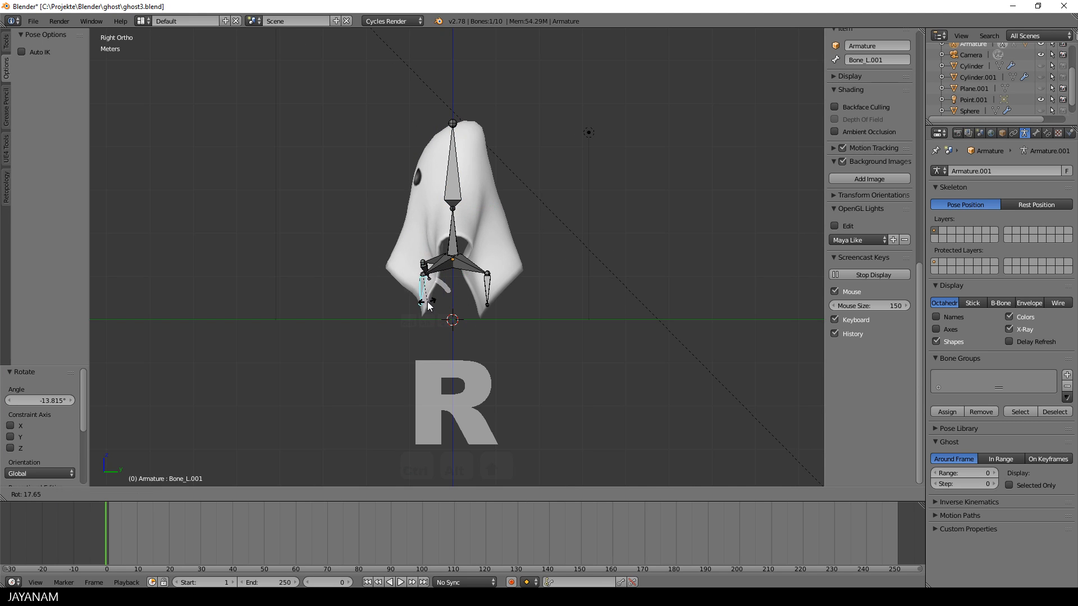
click(428, 306)
right_click(440, 270)
key(r)
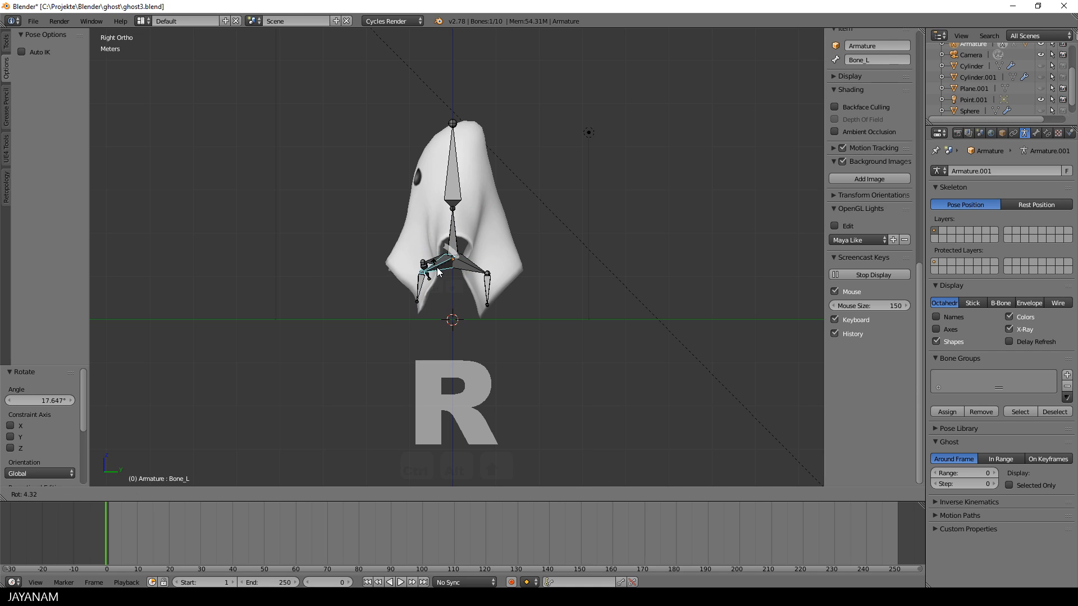
click(450, 265)
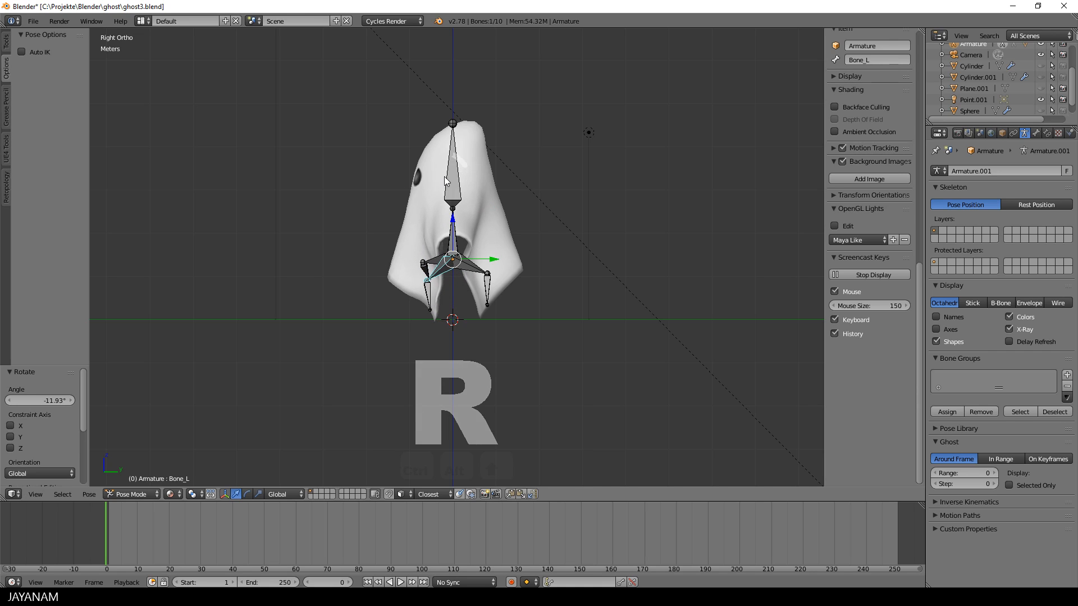
- Tilt the head bone about 13.1° backward in side view, then about -36.7° forward
right_click(455, 183)
key(r)
click(459, 207)
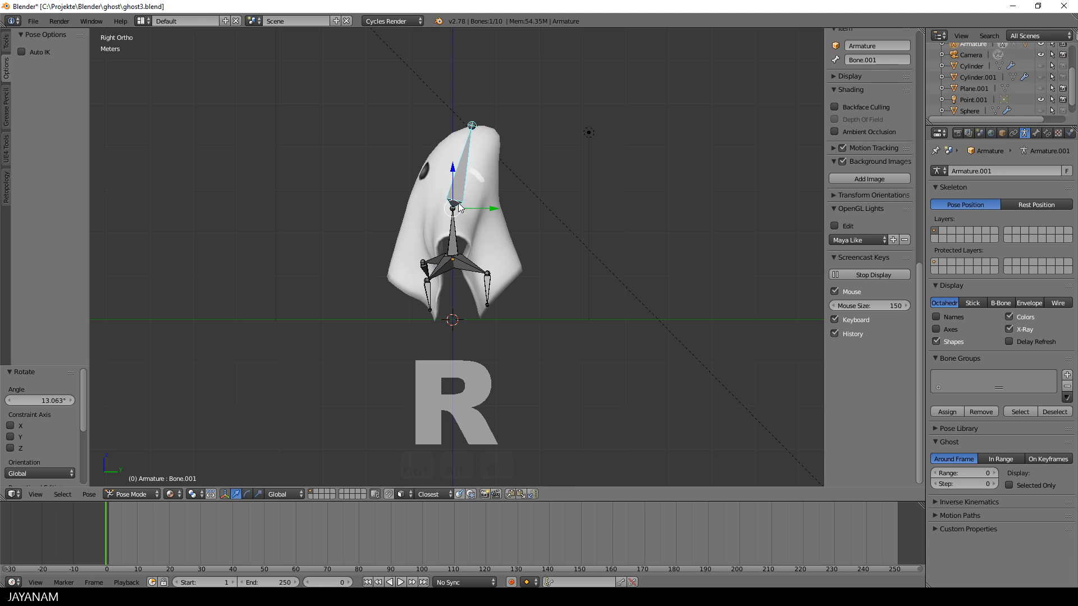
key(r)
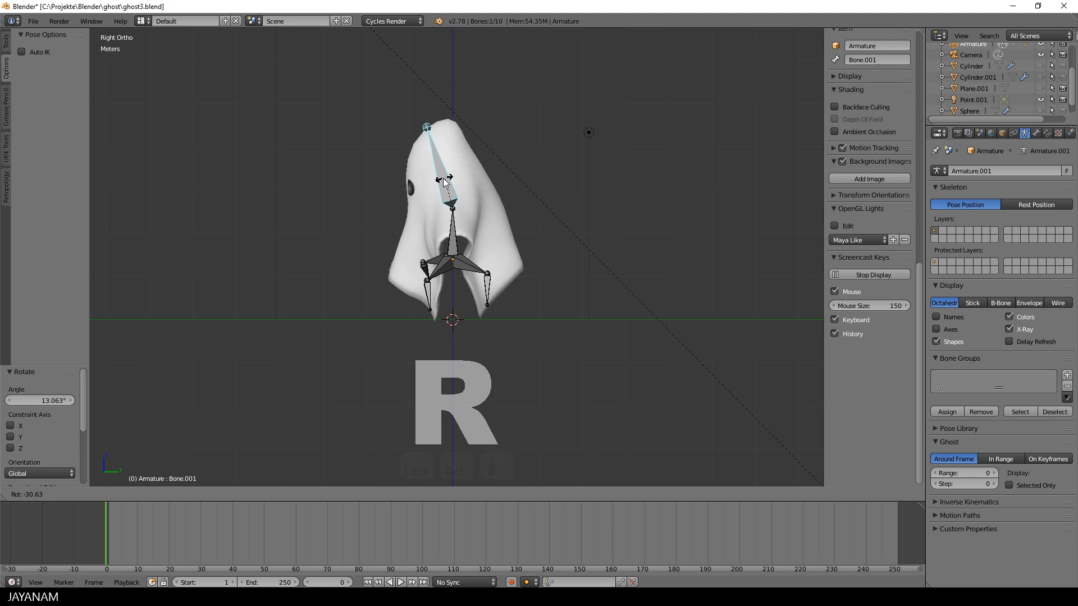
click(443, 183)
- Select all bones of the armature and clear their pose rotation
key(KP_1)
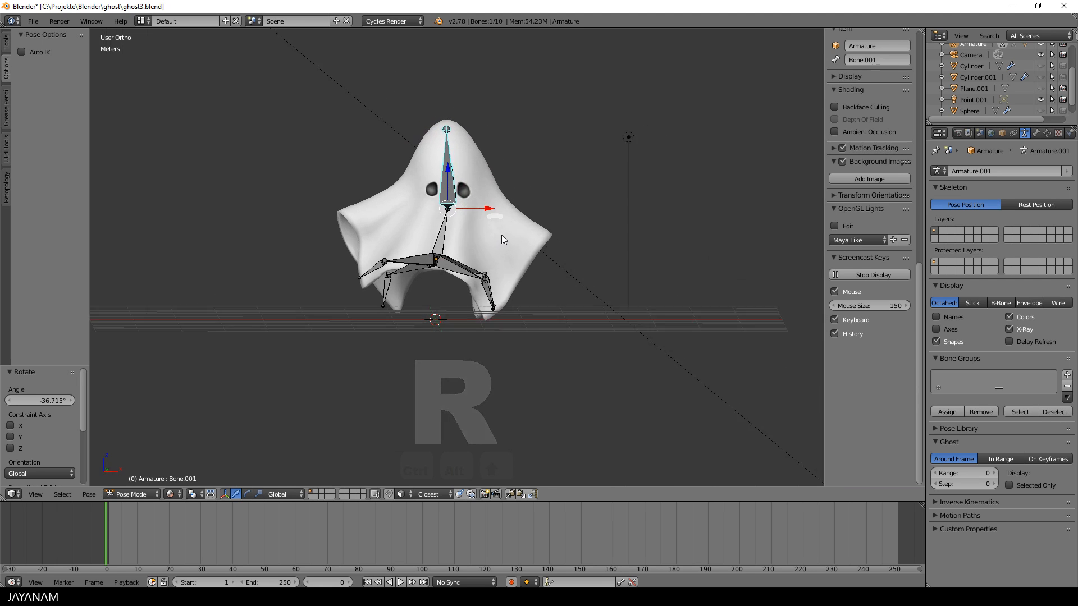
key(a)
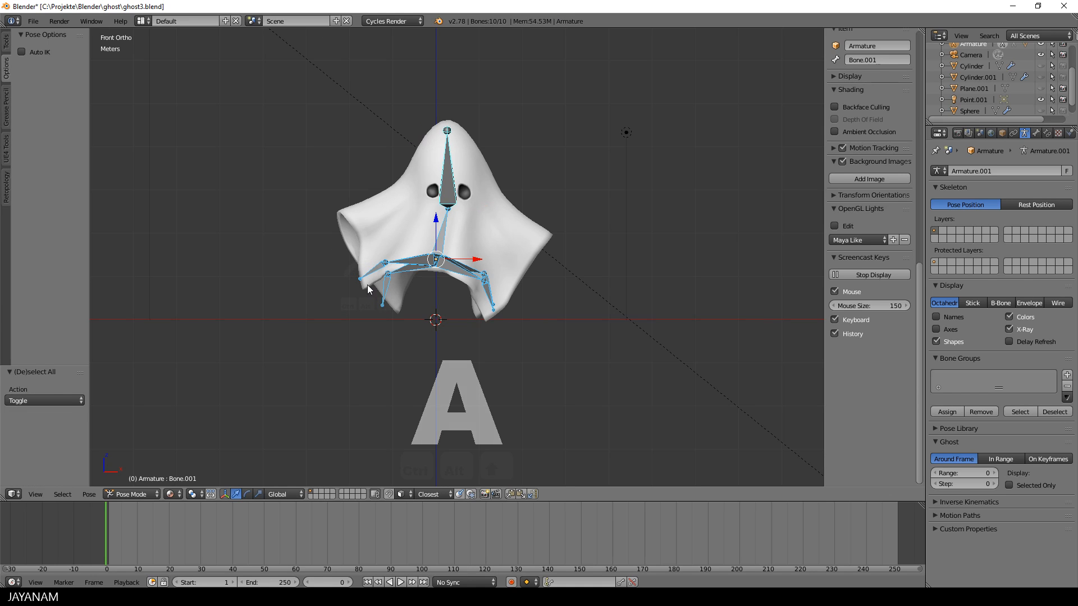
key(alt+r)
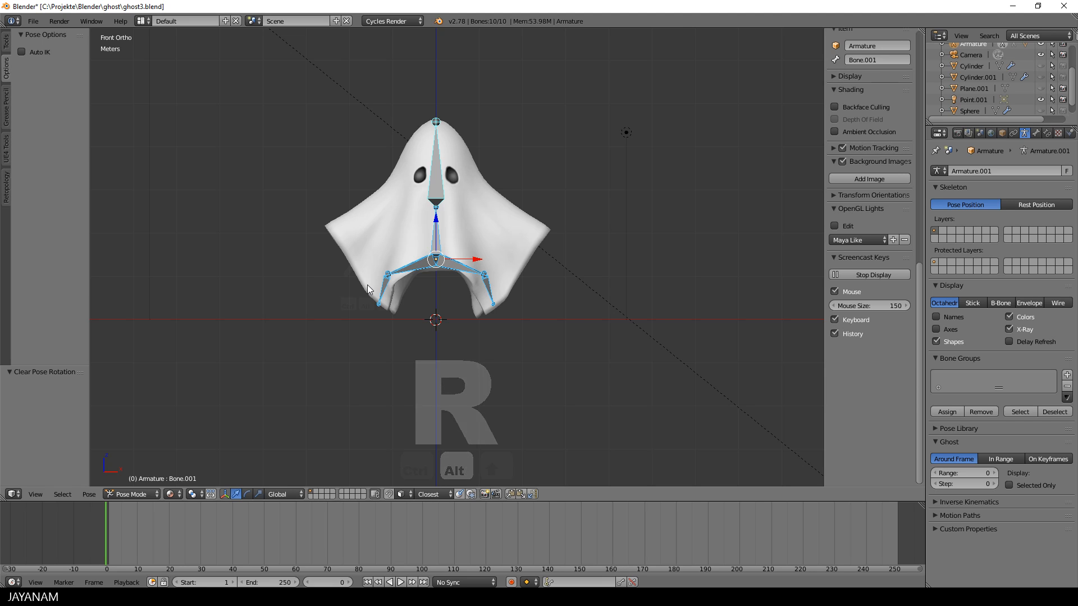
scroll(449, 271, down, 2)
middle_drag(449, 271, 394, 285)
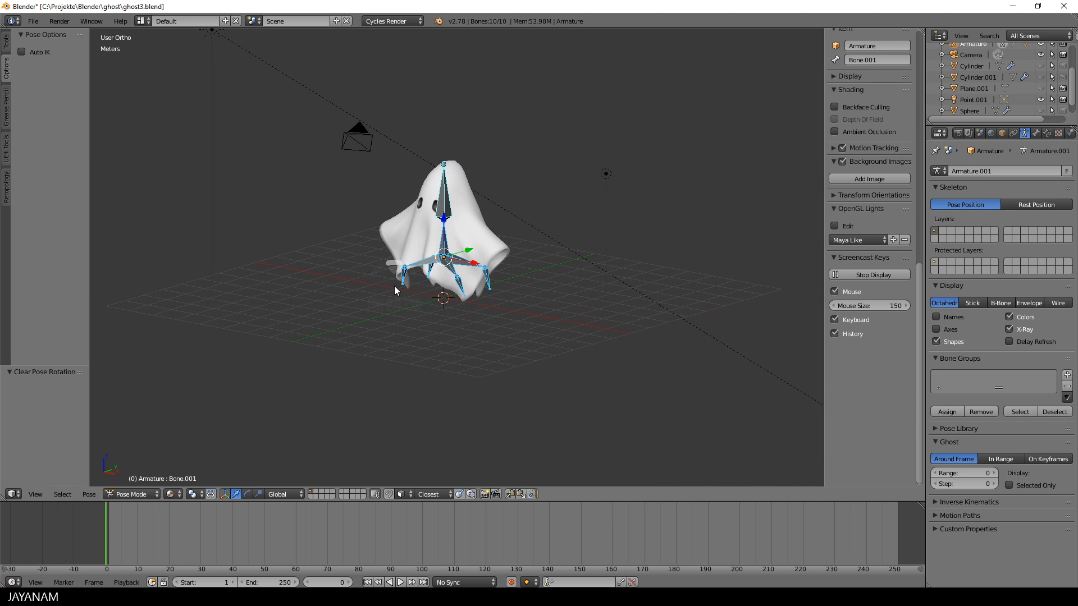
scroll(394, 286, up, 2)
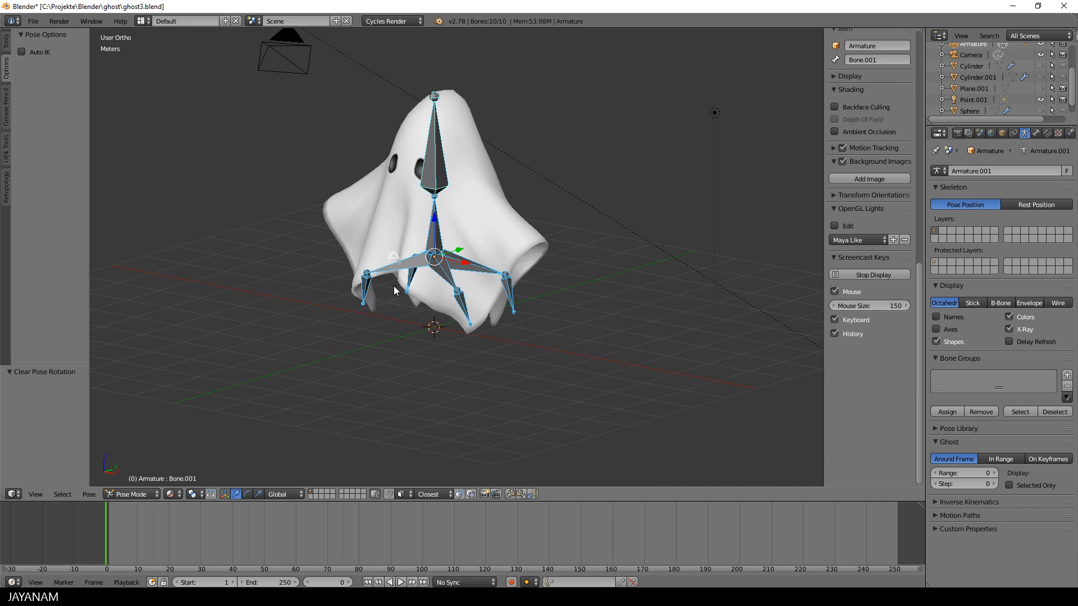
- Save the file, overwriting the existing ghost3.blend
key(ctrl+s)
click(393, 285)
middle_drag(266, 314, 345, 305)
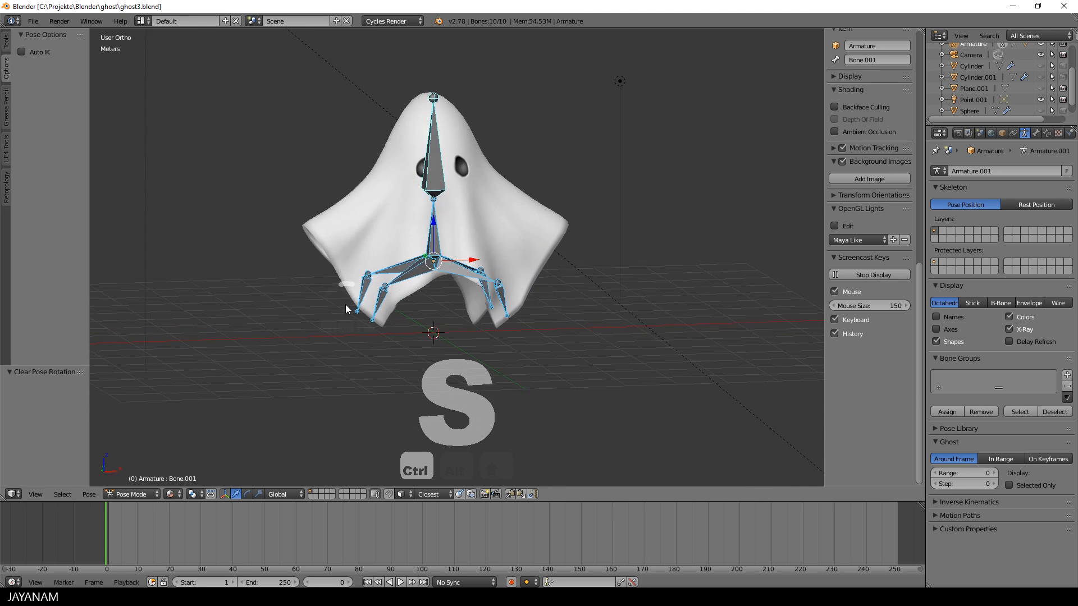
- In Edit Mode, extrude mirrored arm bones from the joint below the head bone toward both side corners of the cloth, about 2.235 m sideways and -43.263 cm in Z
key(KP_1)
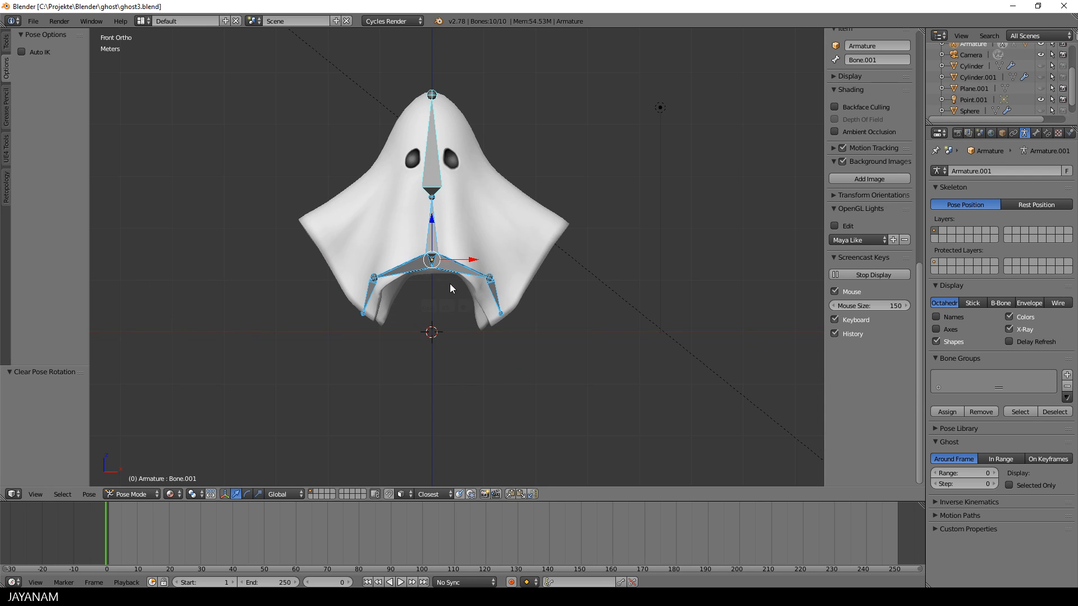
right_click(436, 172)
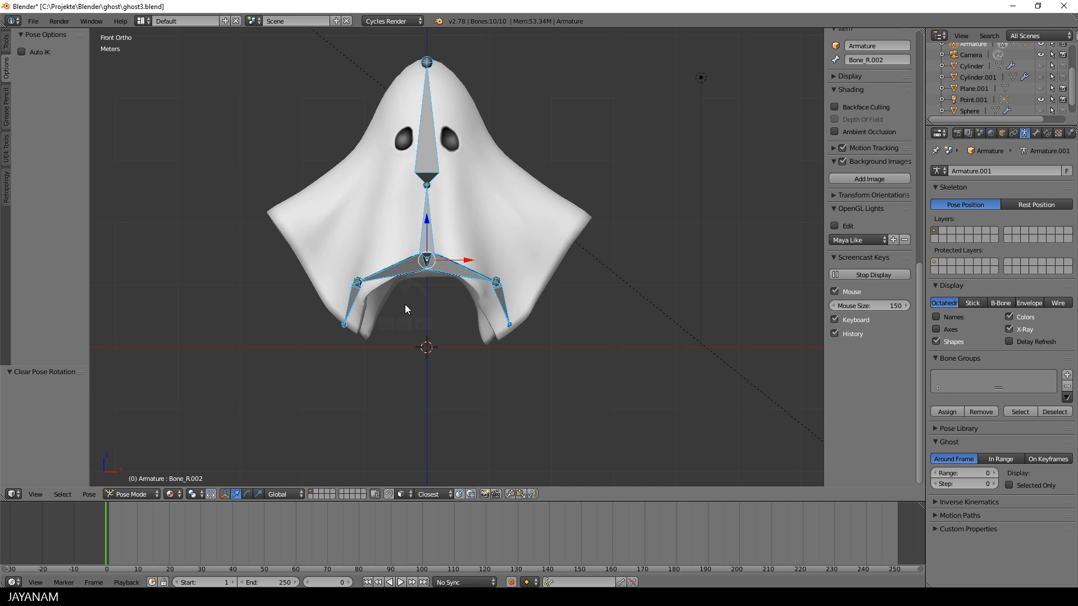
key(Tab)
click(514, 292)
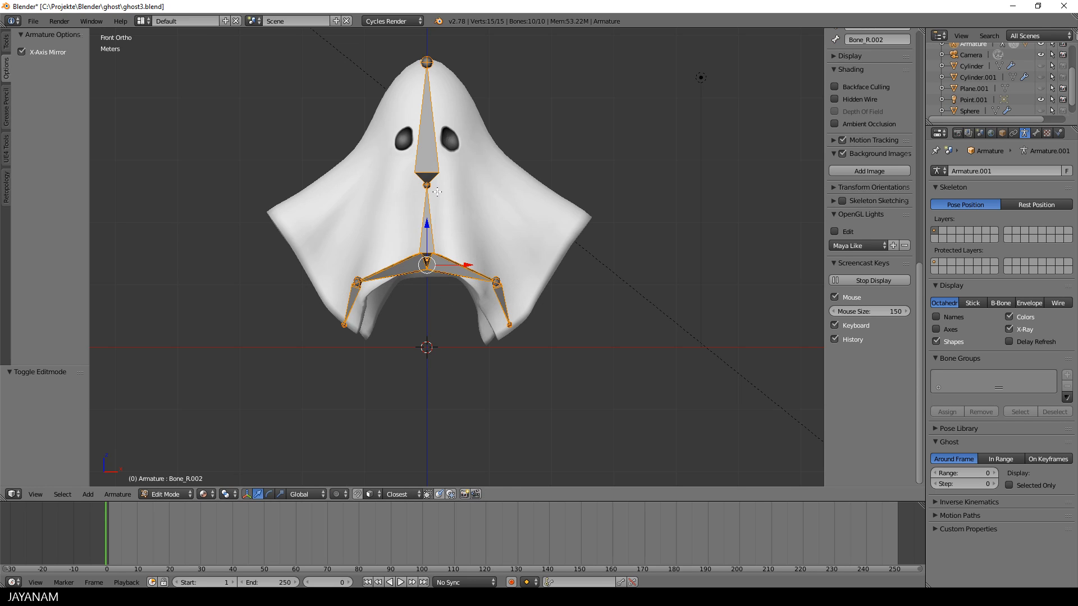
right_click(427, 185)
key(shift+e)
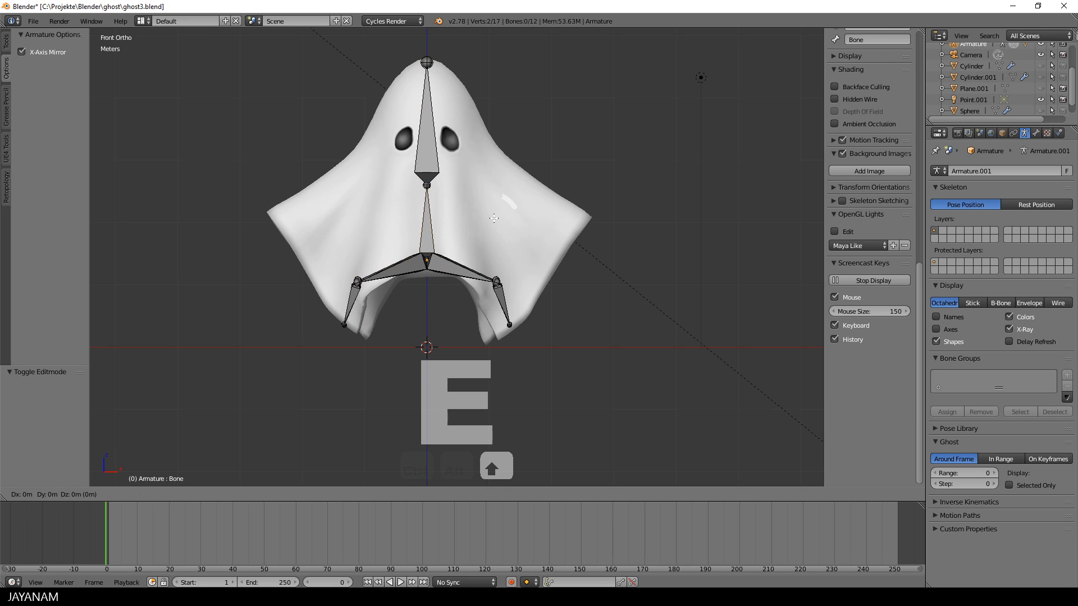
click(633, 245)
- Return to Object Mode, select the ghost cloth together with the armature and parent the cloth with automatic weights
key(Tab)
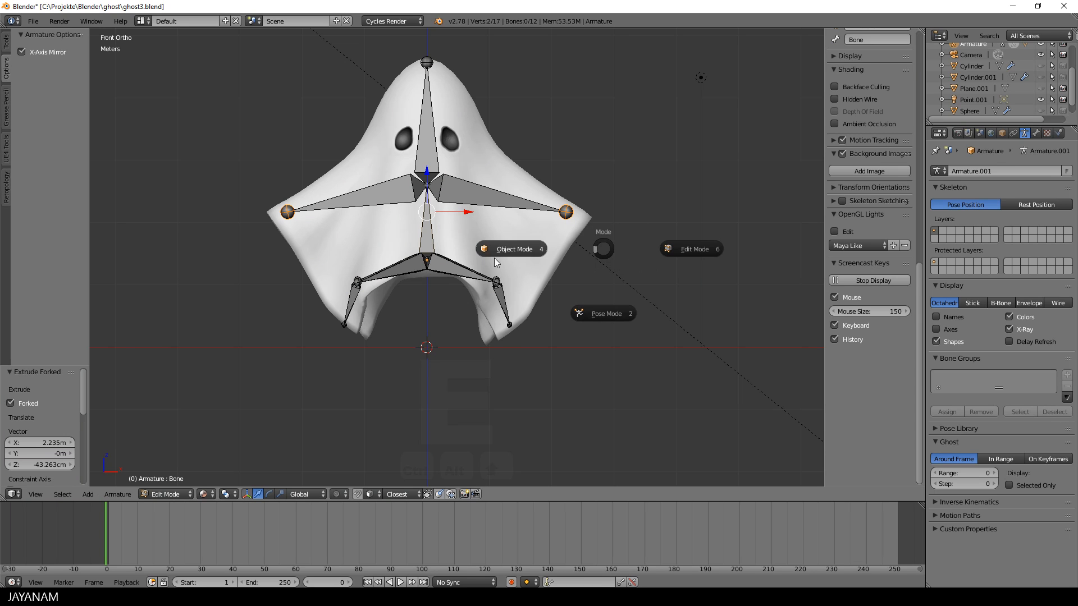
click(507, 248)
click(489, 231)
shift+click(424, 153)
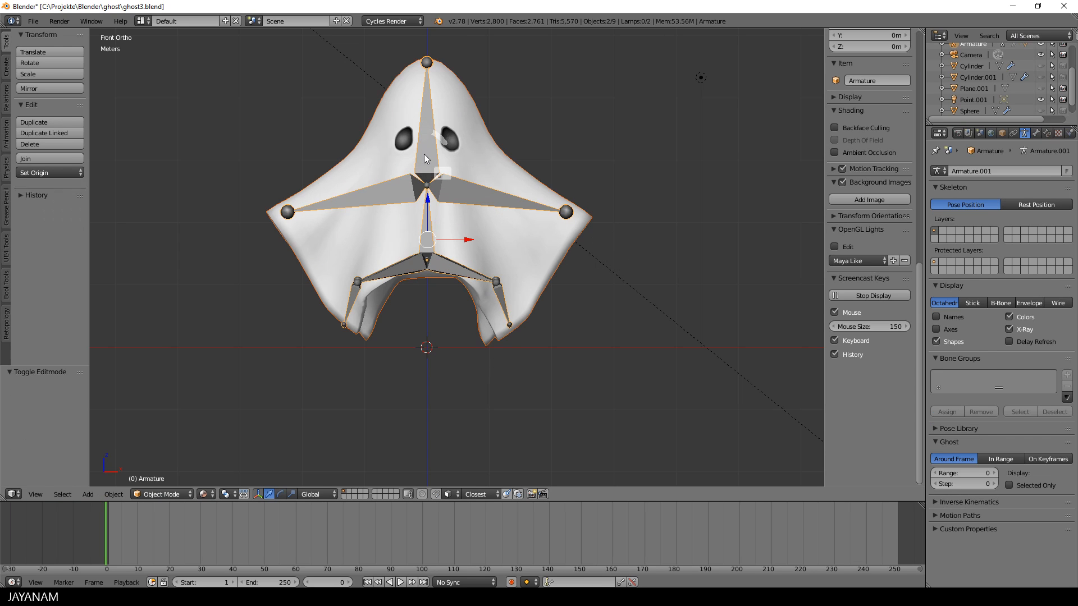
key(ctrl+p)
click(423, 154)
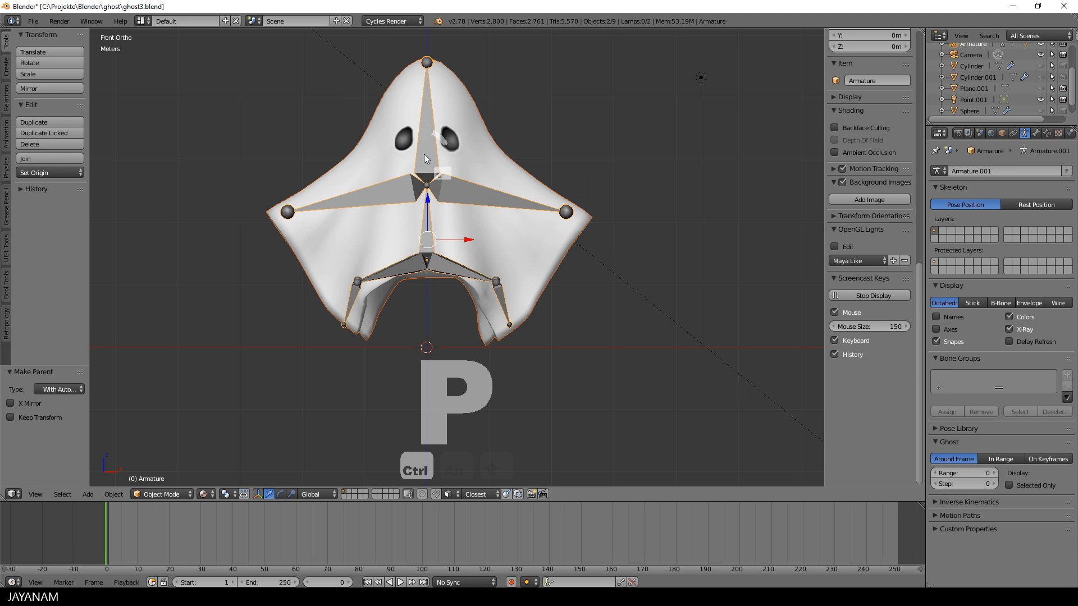
- Put the armature in Pose Mode and try rotating the ghost's left arm bone in front view
right_click(482, 198)
right_click(466, 198)
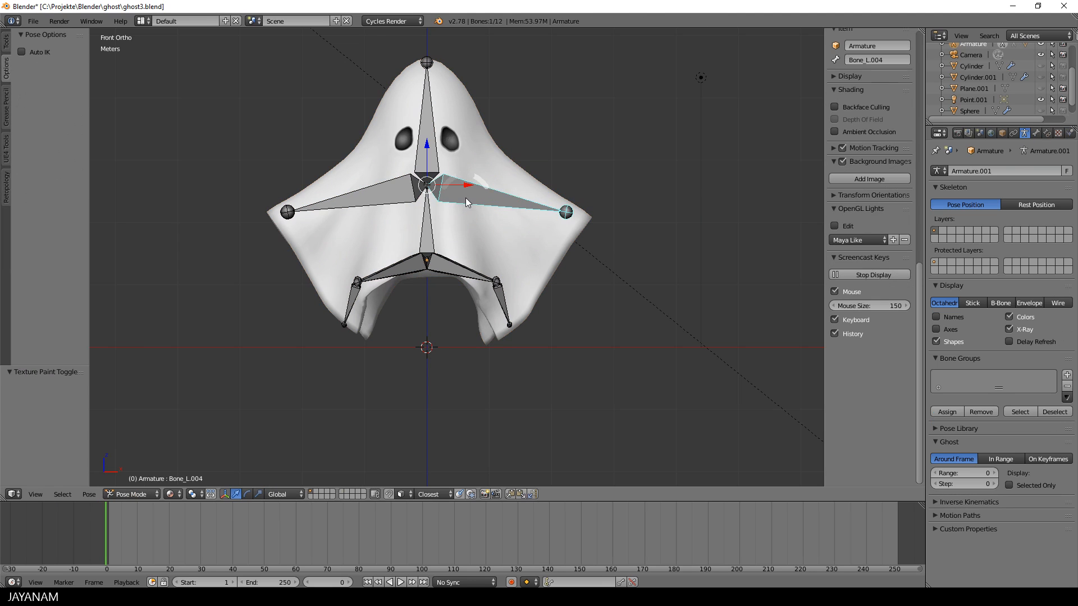
key(Tab)
click(466, 263)
key(r)
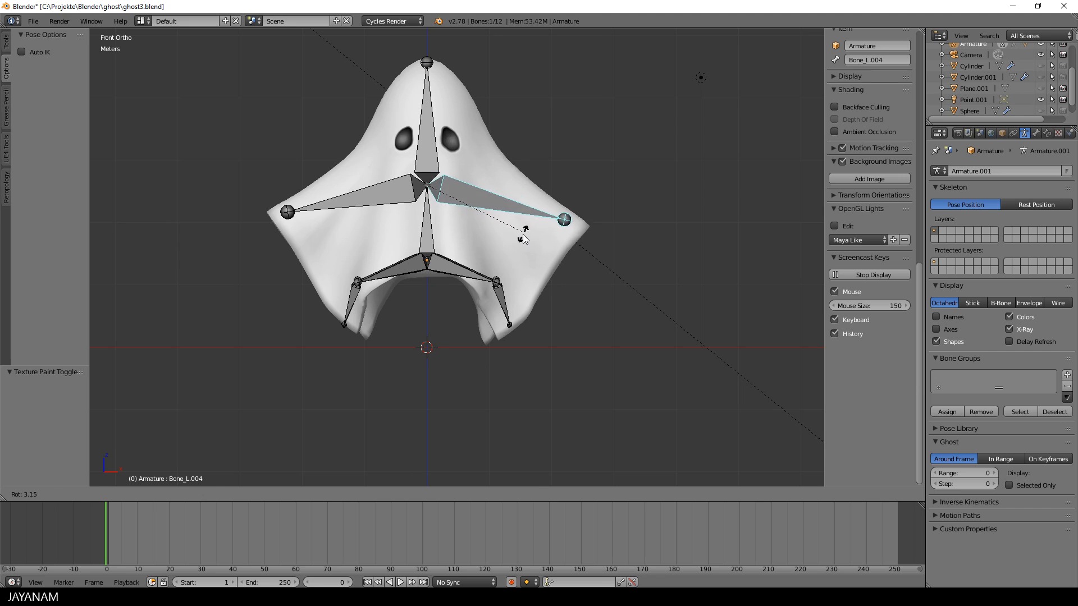
right_click(531, 224)
- Rotate the ghost's right arm bone about 2.1° in front view
right_click(365, 200)
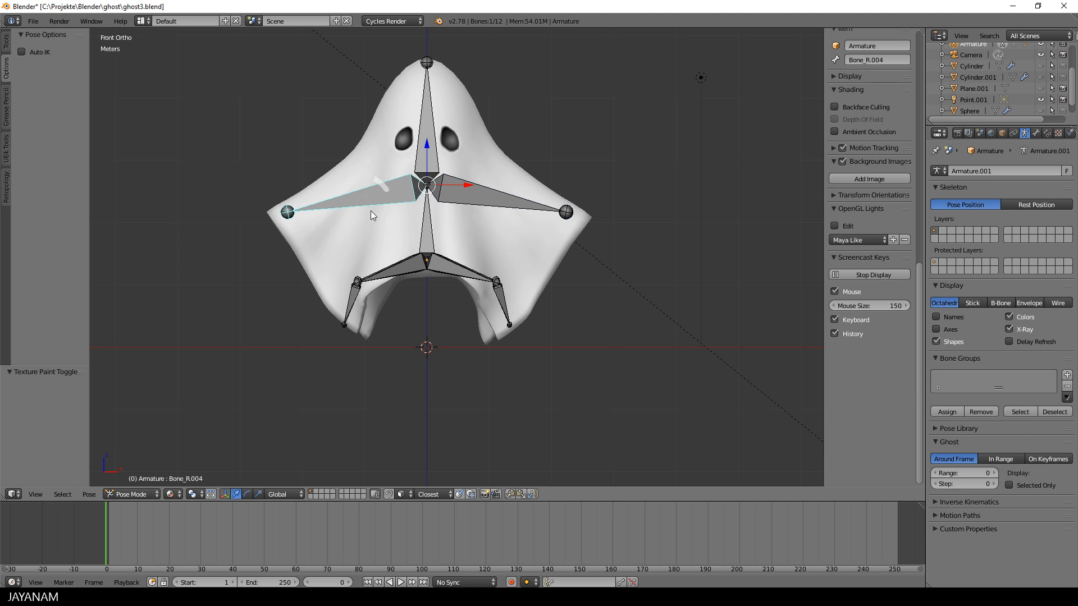
key(r)
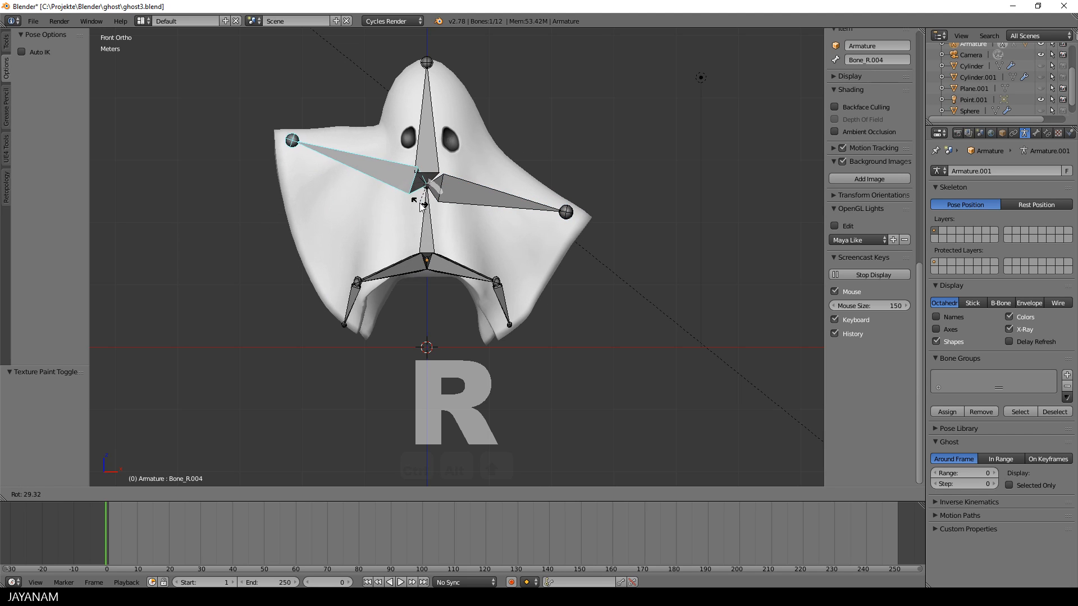
click(424, 234)
- Try tilting the head bone about -22° in front view, and select all bones
right_click(430, 163)
key(r)
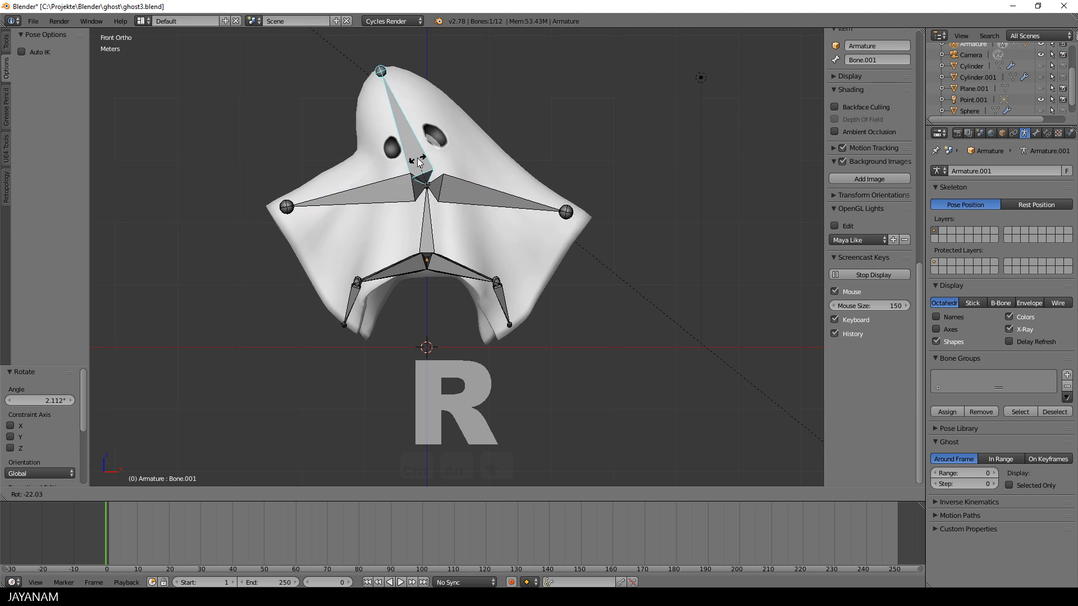
right_click(429, 163)
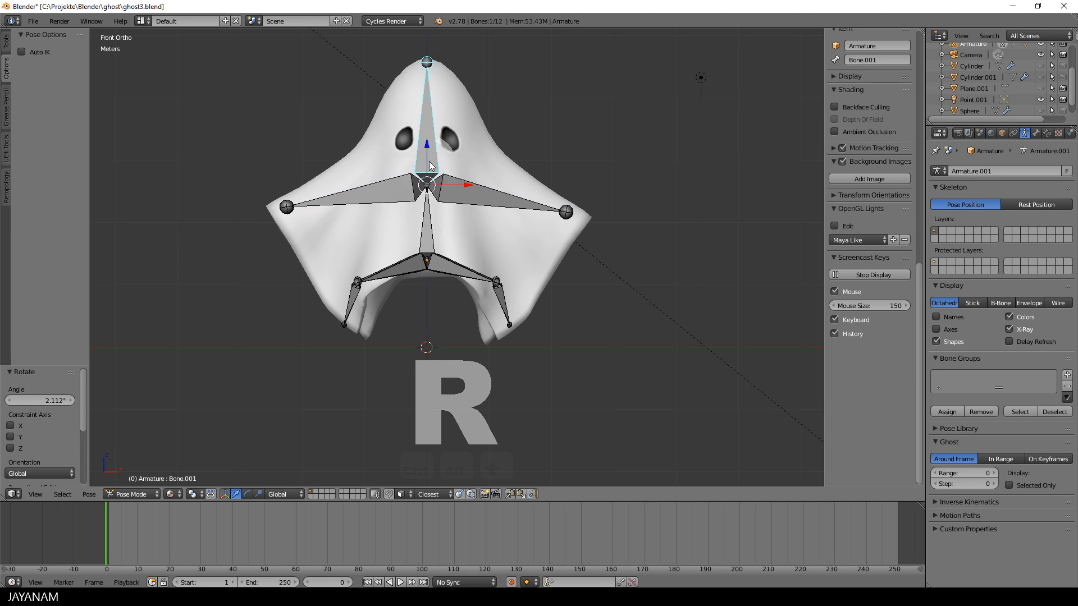
key(a)
key(a)
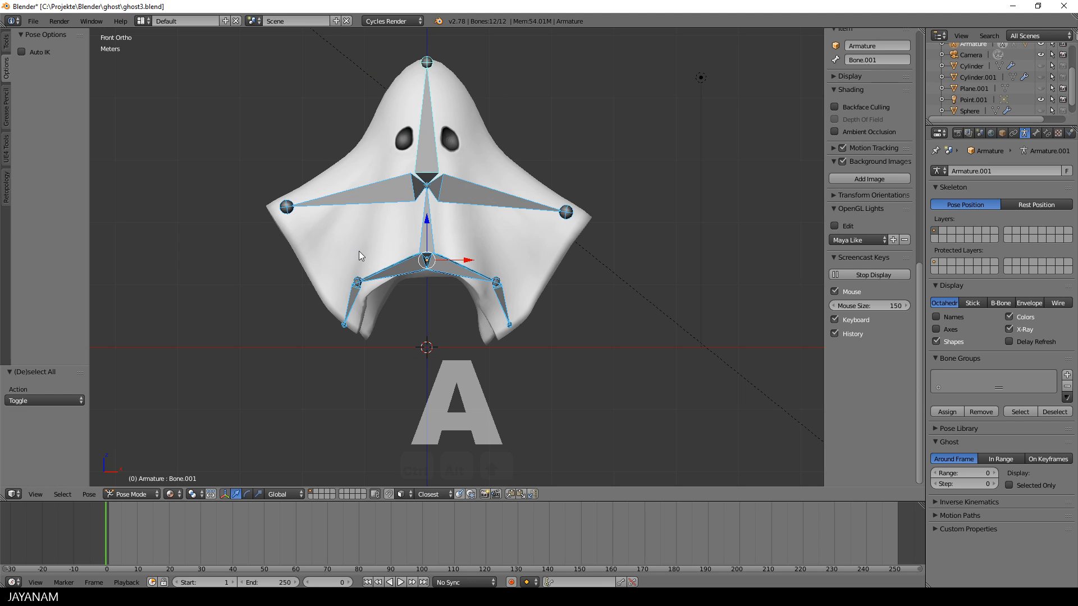
- Rotate the ghost's right lower leg bone outward and its upper leg bone about 10.5° in front view
right_click(358, 297)
key(r)
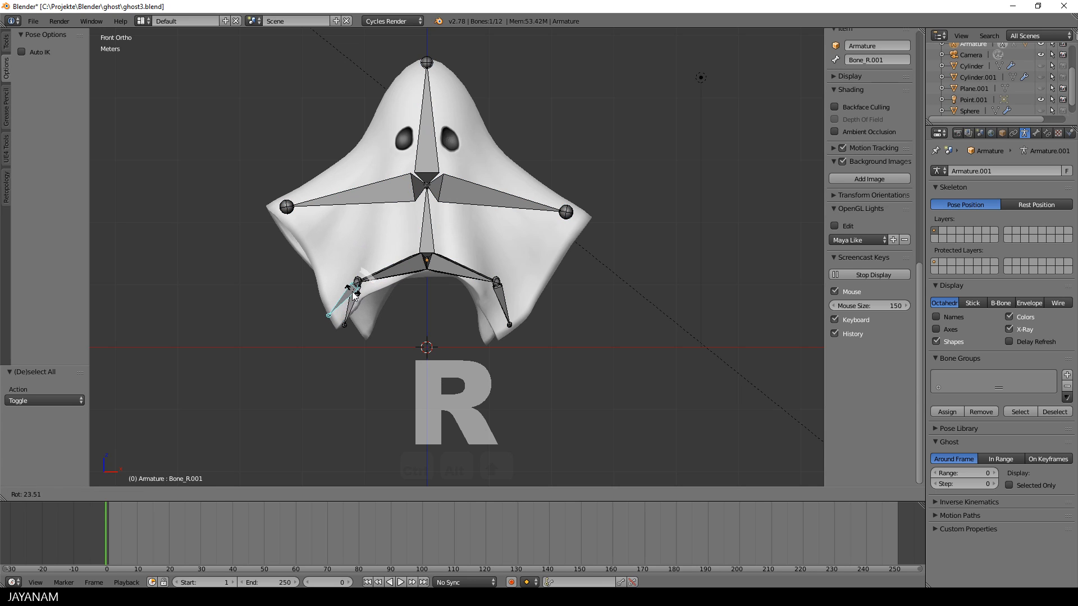
click(347, 303)
right_click(390, 269)
key(r)
click(391, 270)
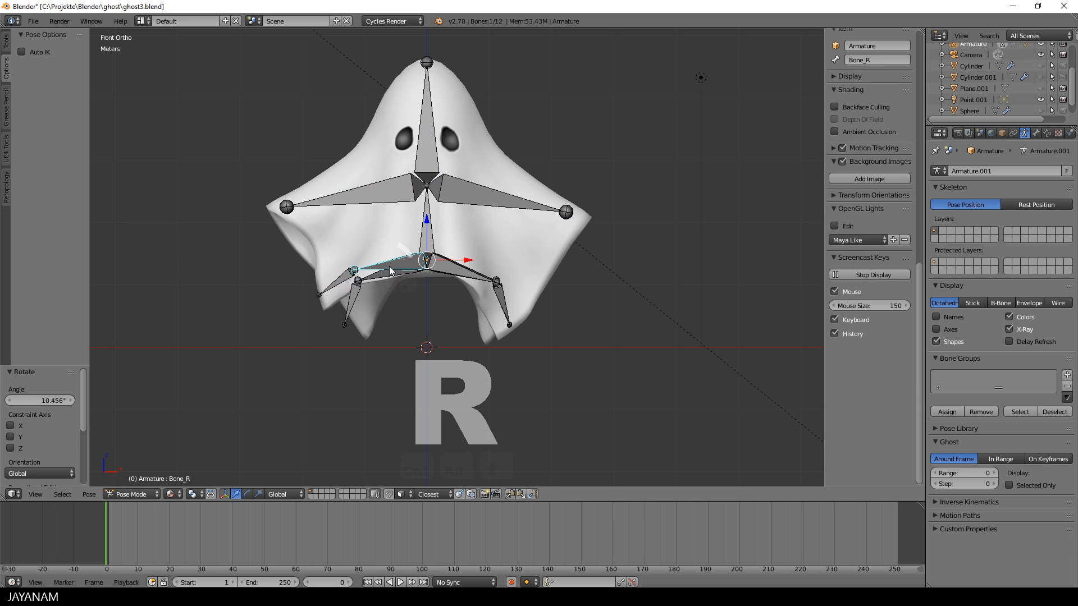
- Try raising the ghost's right arm bone about 7° in front view
right_click(359, 195)
key(r)
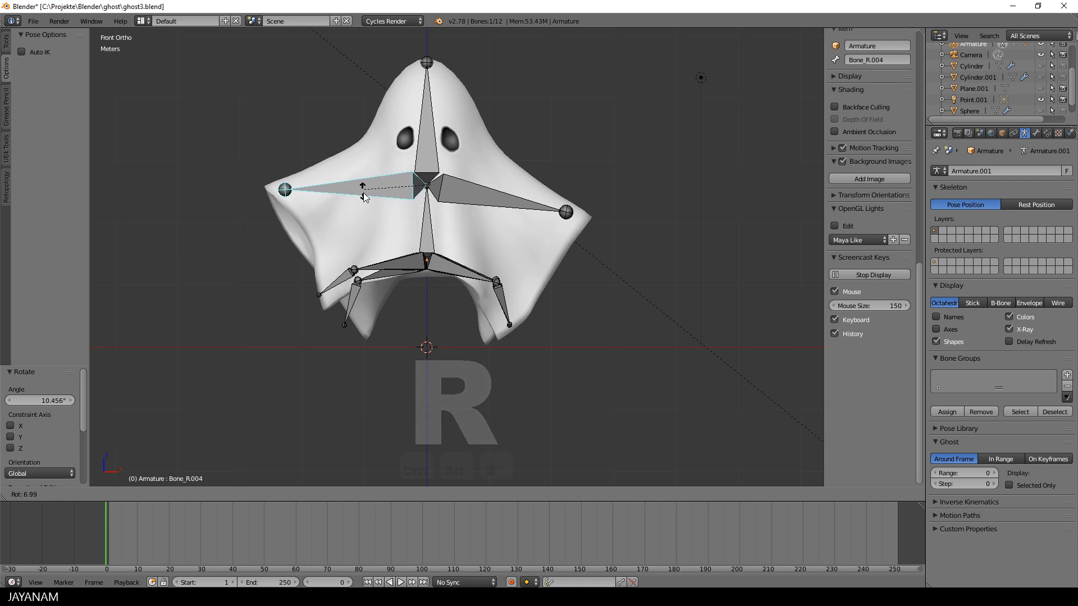
right_click(368, 205)
- Select all twelve bones, including the new arm bones, and clear their pose rotation
key(a)
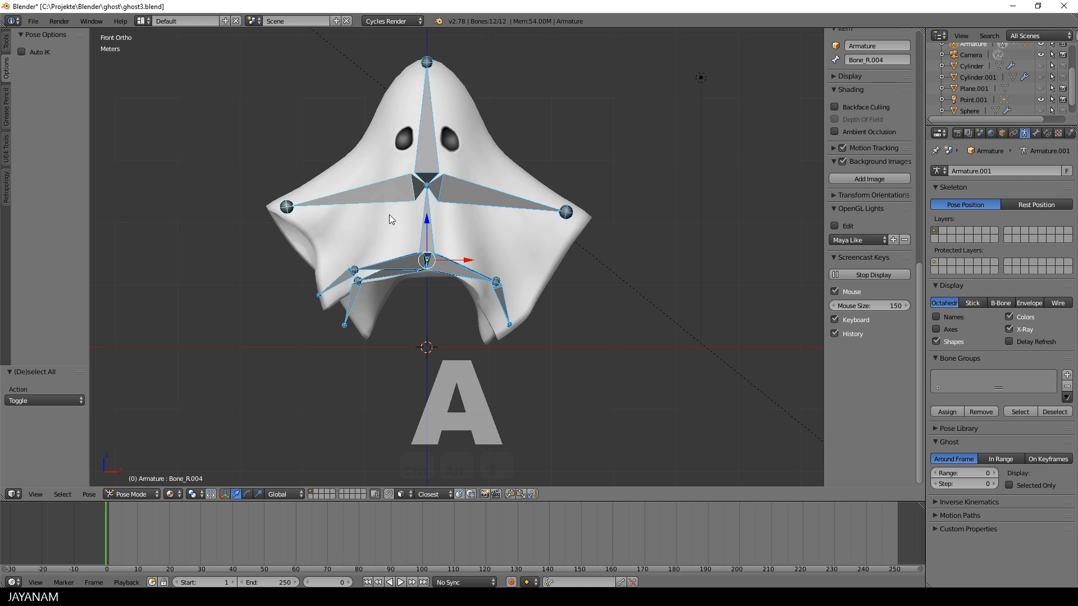
key(alt+r)
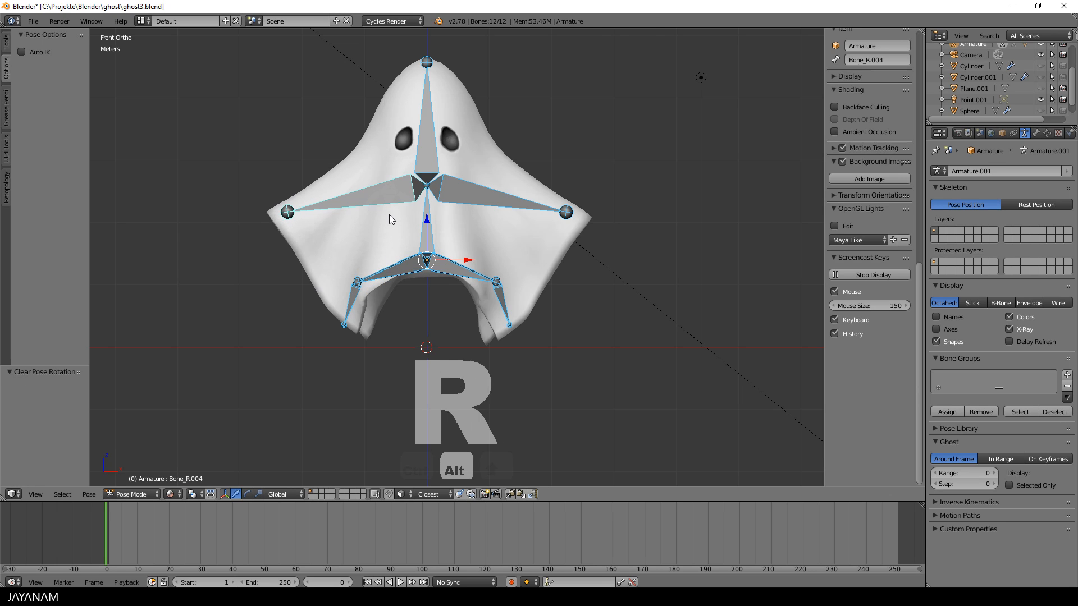
scroll(561, 225, down, 3)
middle_drag(594, 212, 428, 228)
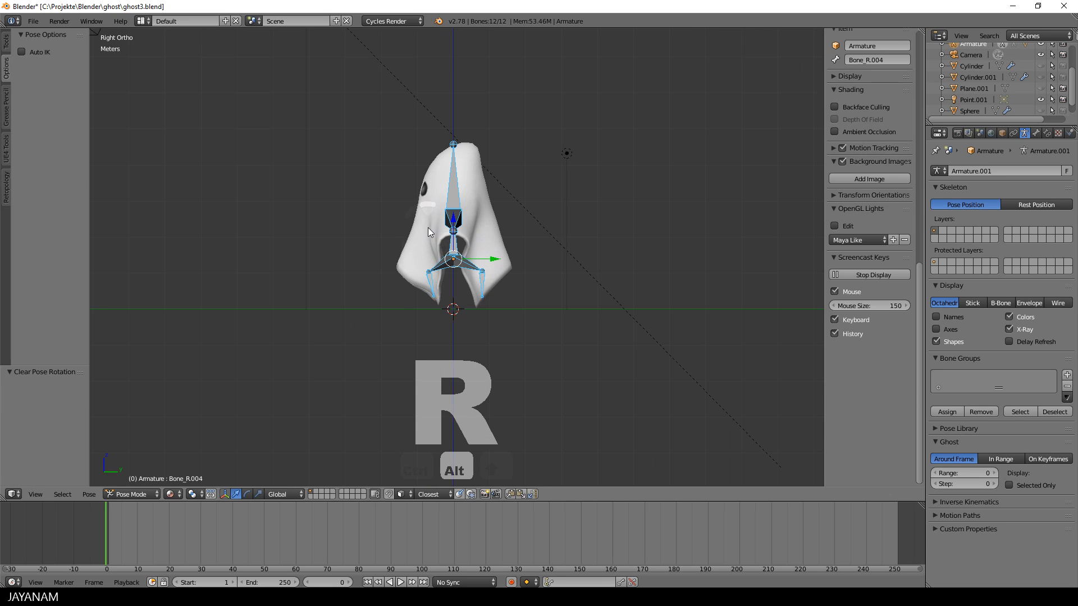
scroll(428, 228, up, 3)
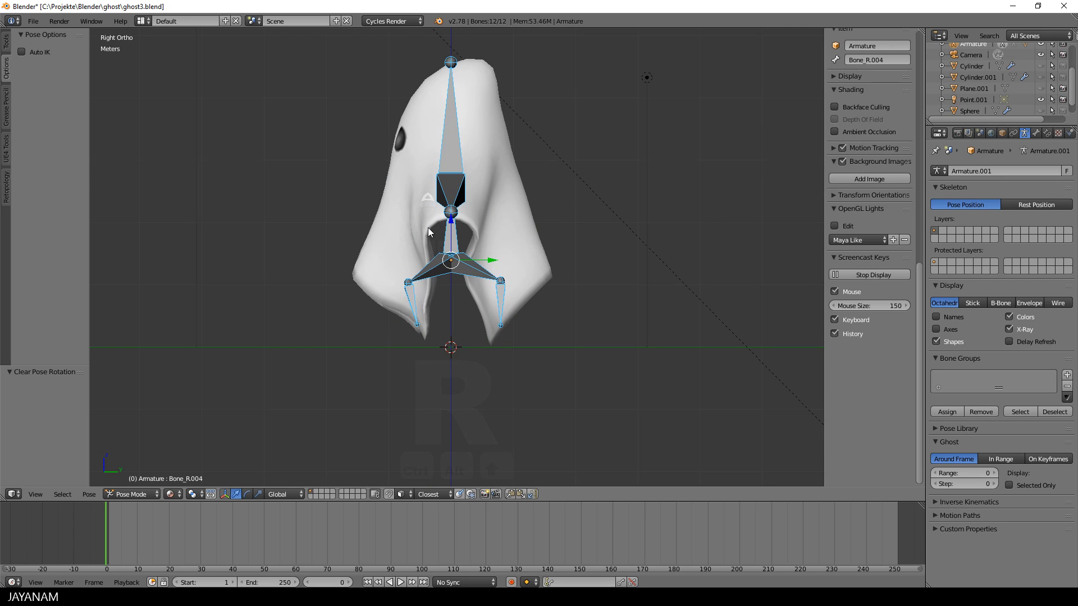